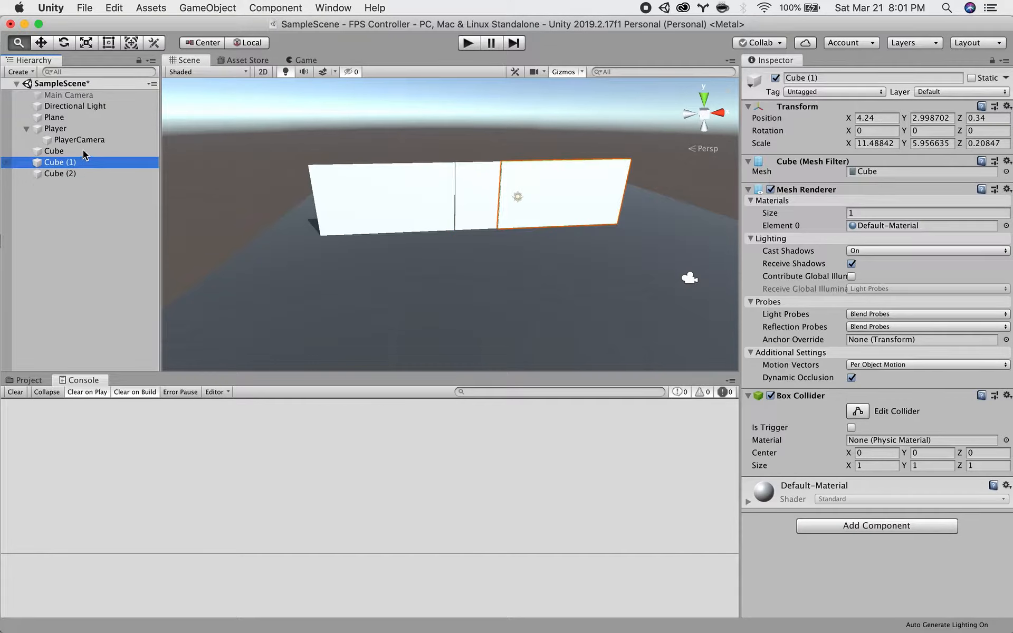
Add a Rigidbody component to Cube (2), the narrow door panel between the two wall cubes.
click(80, 162)
click(81, 174)
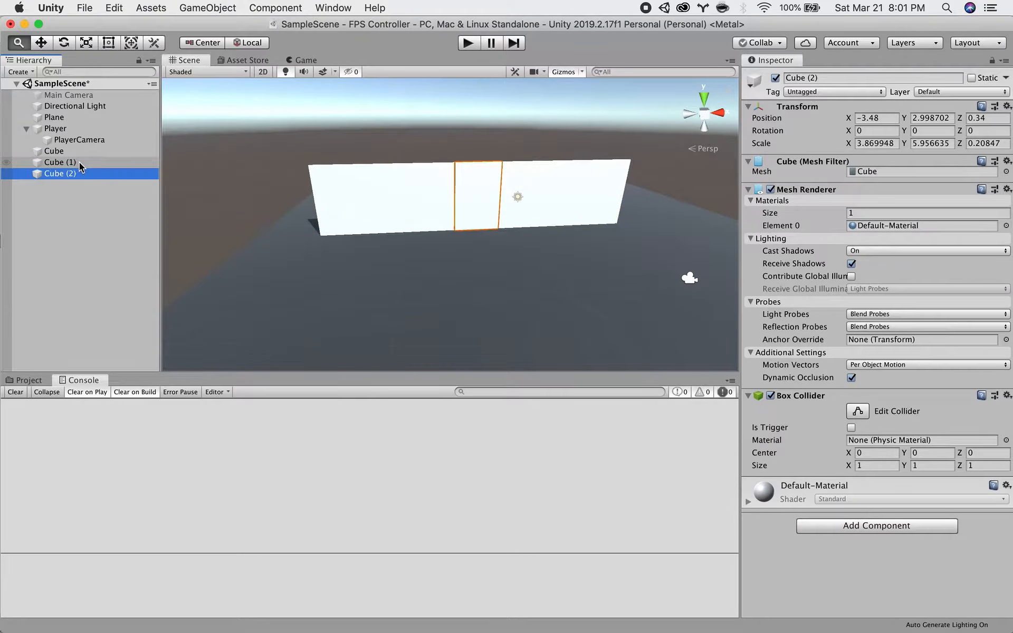
click(79, 151)
click(94, 174)
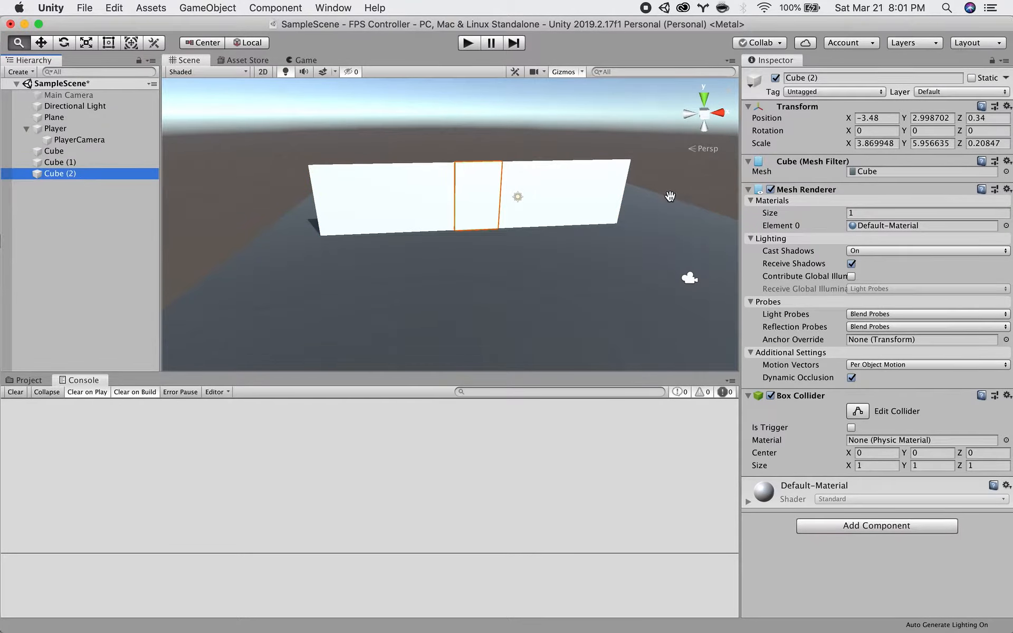
alt+right_drag(420, 168, 646, 175)
alt+drag(646, 175, 586, 231)
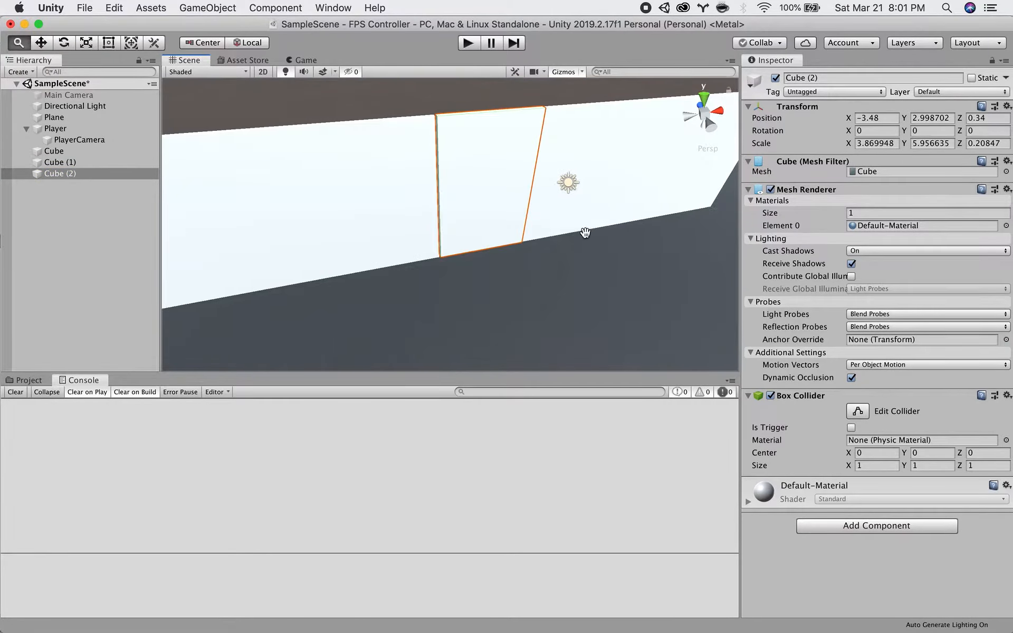
click(890, 522)
text(rig)
key(Return)
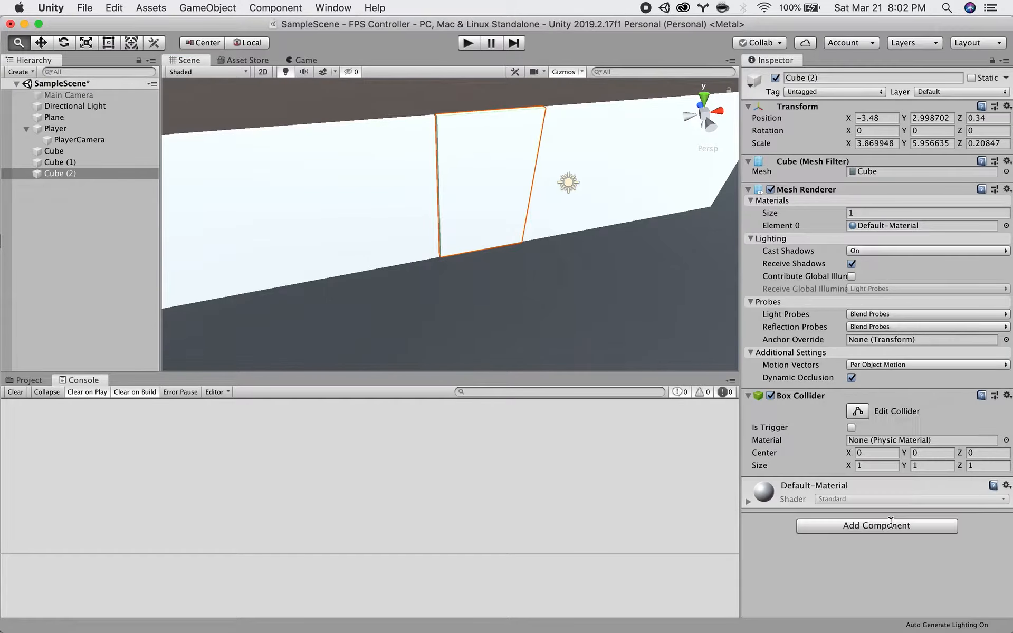
scroll(825, 501, down, 5)
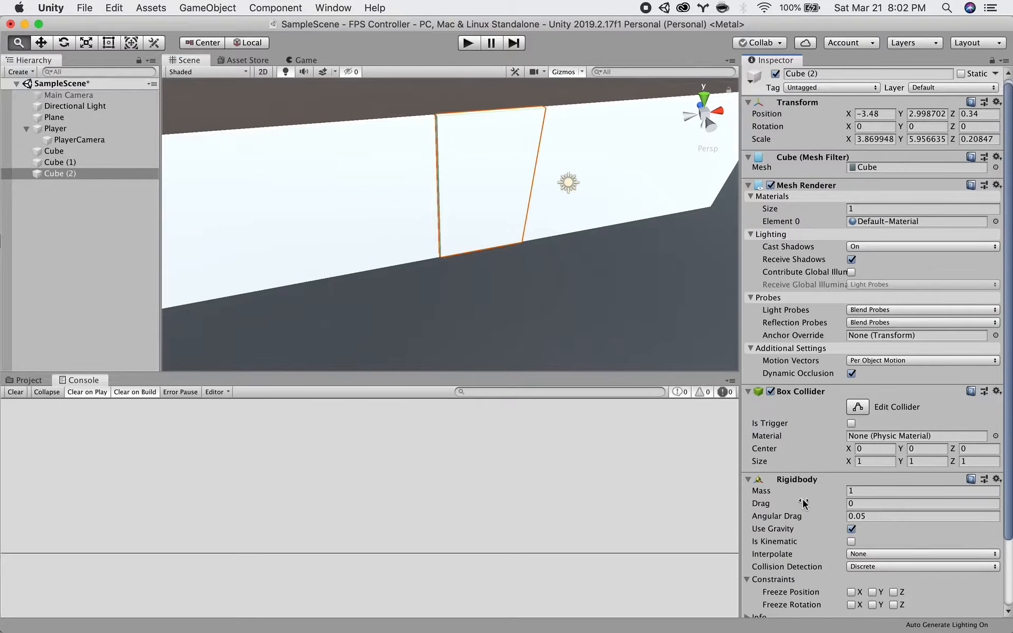
Add a Hinge Joint component to Cube (2).
alt+drag(591, 184, 513, 224)
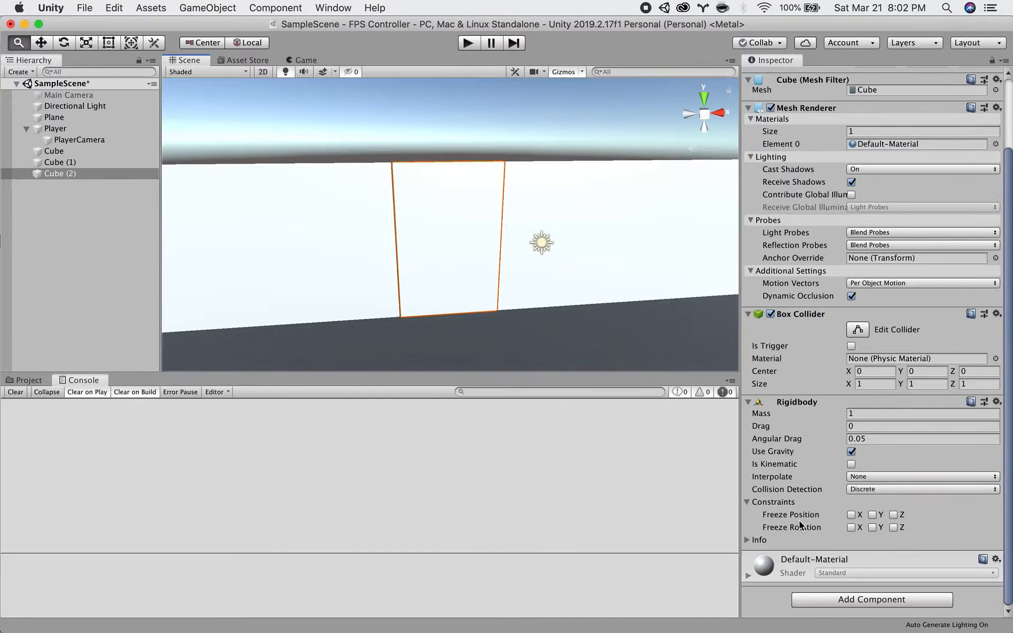
click(839, 604)
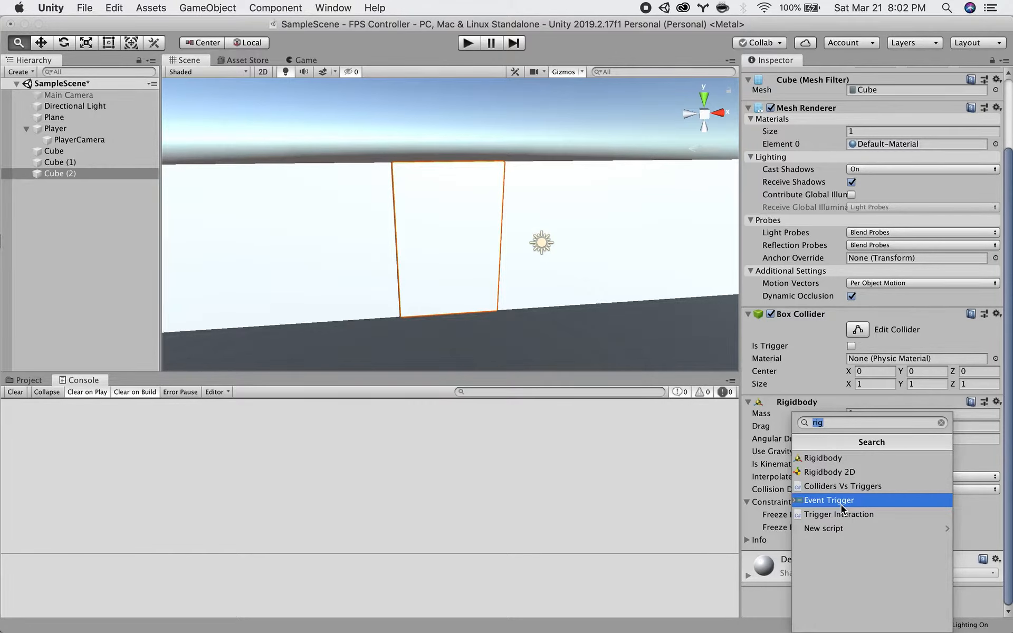
text(hin)
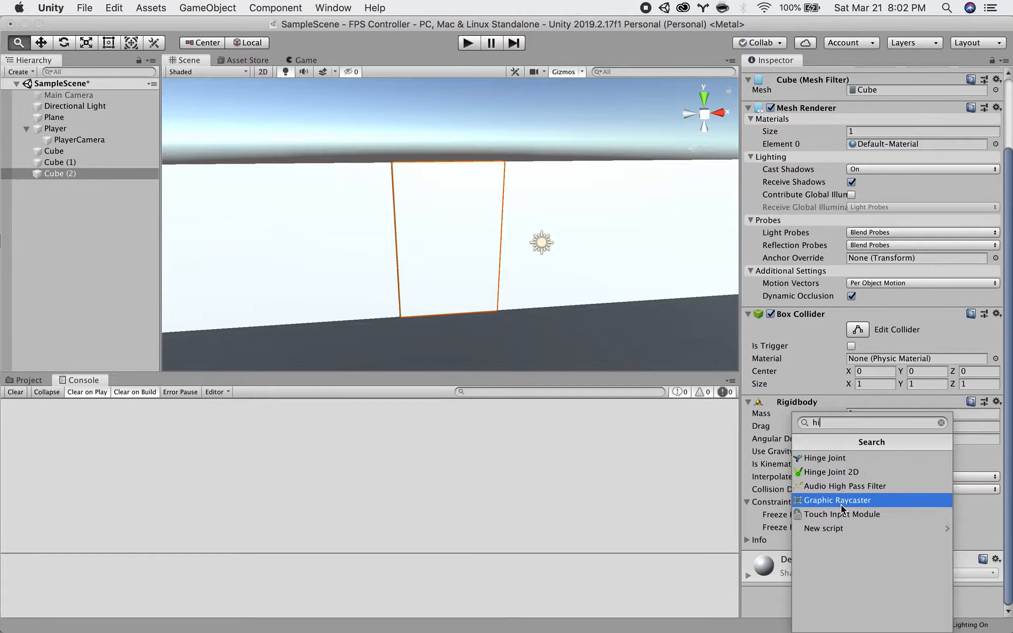
click(840, 462)
Set the Hinge Joint's axis to X 0 and Y 1 so the door swings around the vertical axis.
alt+drag(492, 181, 377, 260)
alt+right_drag(378, 260, 698, 245)
alt+right_drag(406, 243, 702, 233)
alt+drag(522, 230, 482, 205)
alt+drag(524, 270, 504, 132)
alt+right_drag(485, 174, 338, 177)
alt+drag(501, 193, 509, 349)
alt+drag(509, 264, 481, 185)
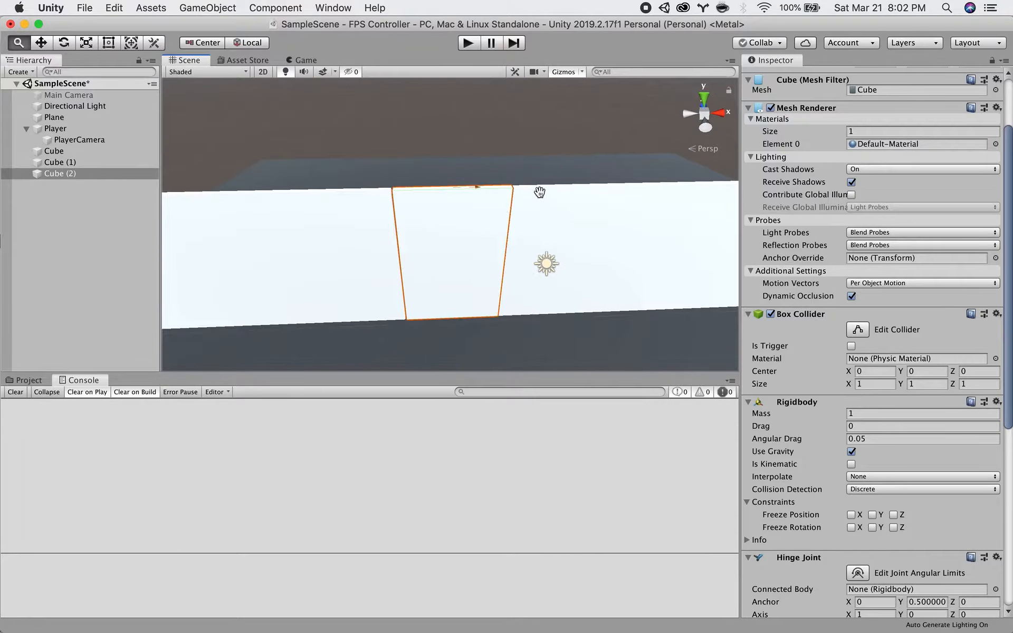
scroll(818, 434, down, 1)
scroll(818, 434, down, 10)
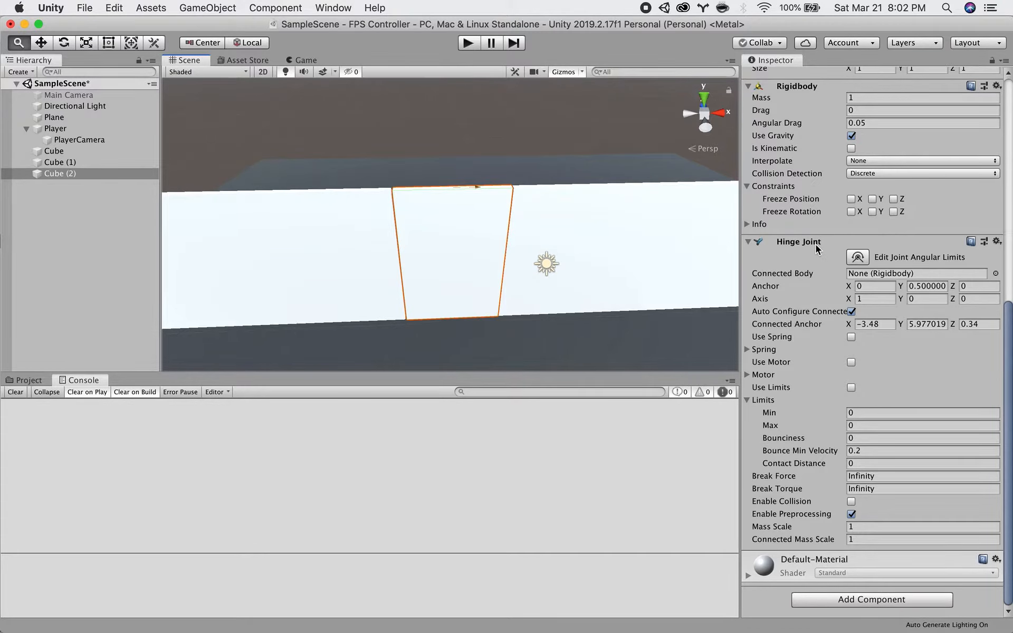
click(846, 298)
text(0)
key(Tab)
alt+drag(459, 228, 455, 197)
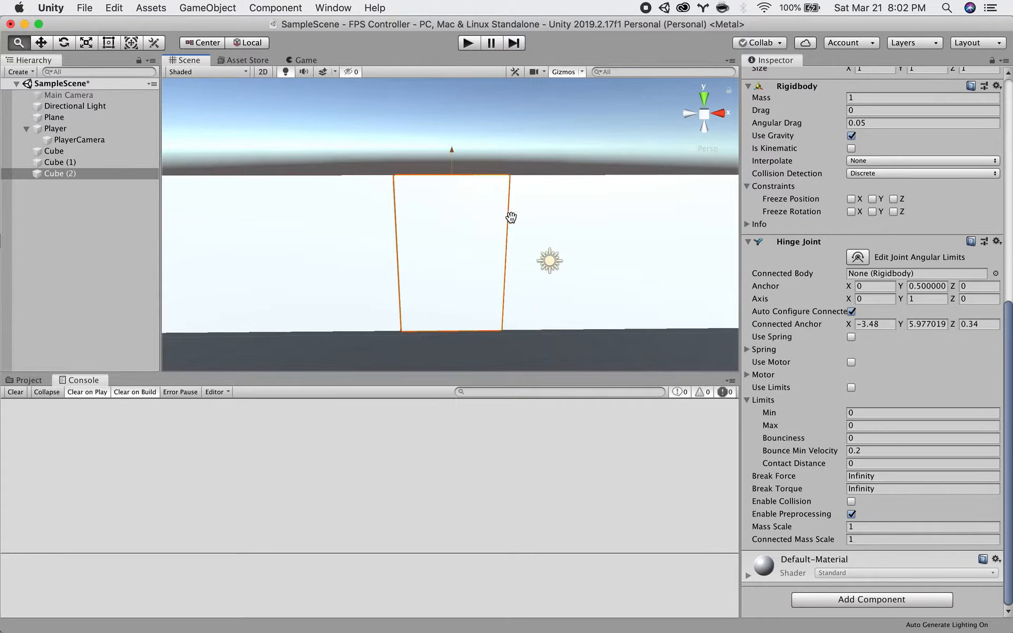
Move the Hinge Joint's anchor to the door's upper corner beside Cube, at X -0.48 and Y 0.47.
click(848, 288)
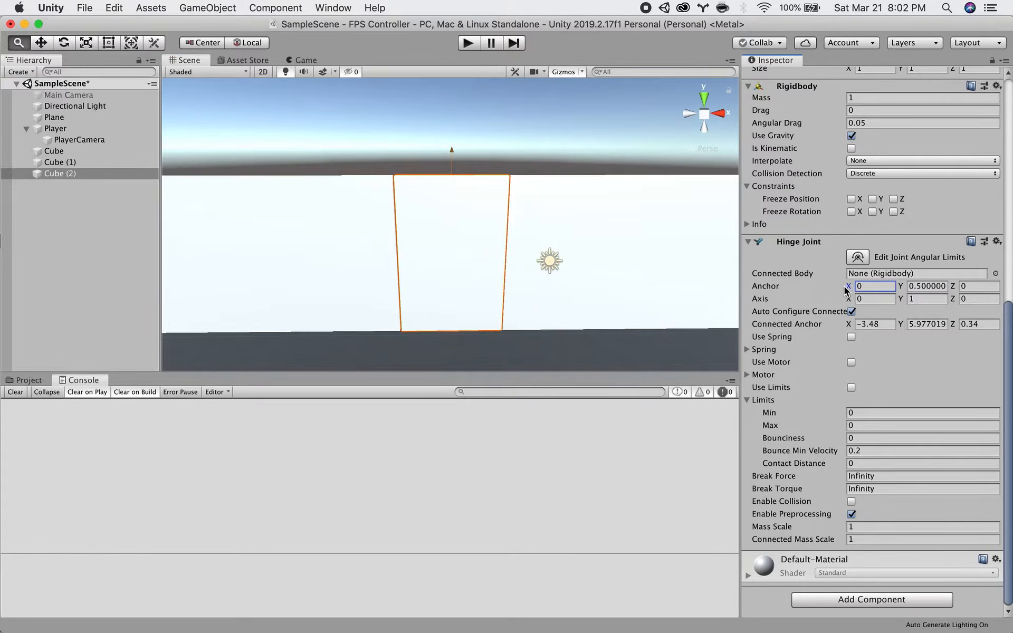
drag(847, 288, 836, 288)
alt+drag(623, 274, 653, 269)
mouse_move(905, 293)
mouse_down()
mouse_move(914, 293)
mouse_move(893, 290)
mouse_move(904, 291)
mouse_up()
alt+drag(543, 185, 507, 274)
alt+right_drag(373, 234, 696, 233)
drag(395, 189, 548, 250)
drag(545, 141, 489, 95)
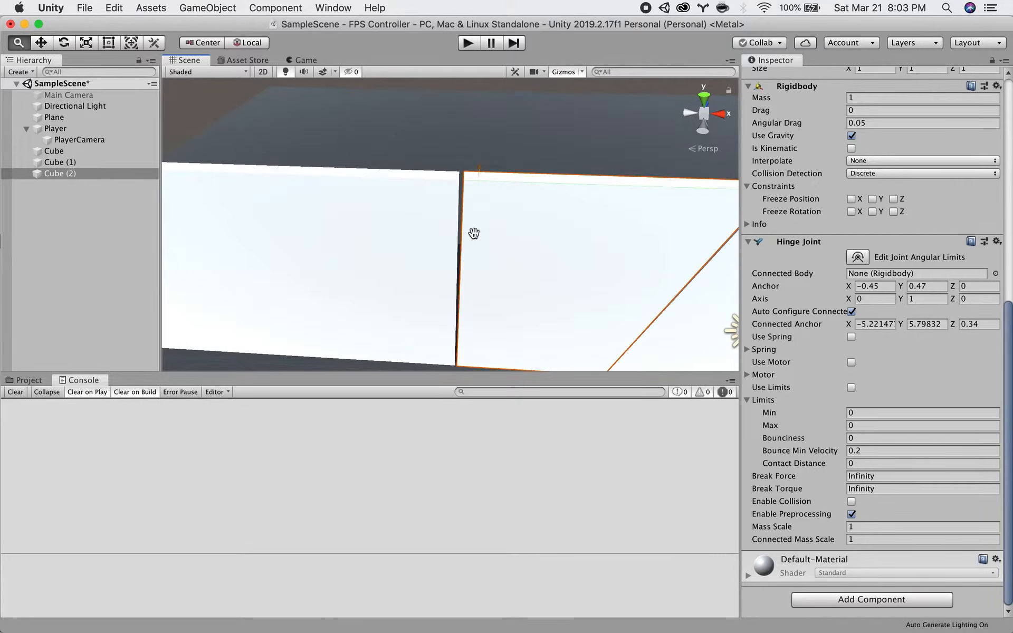
click(850, 287)
drag(849, 288, 846, 290)
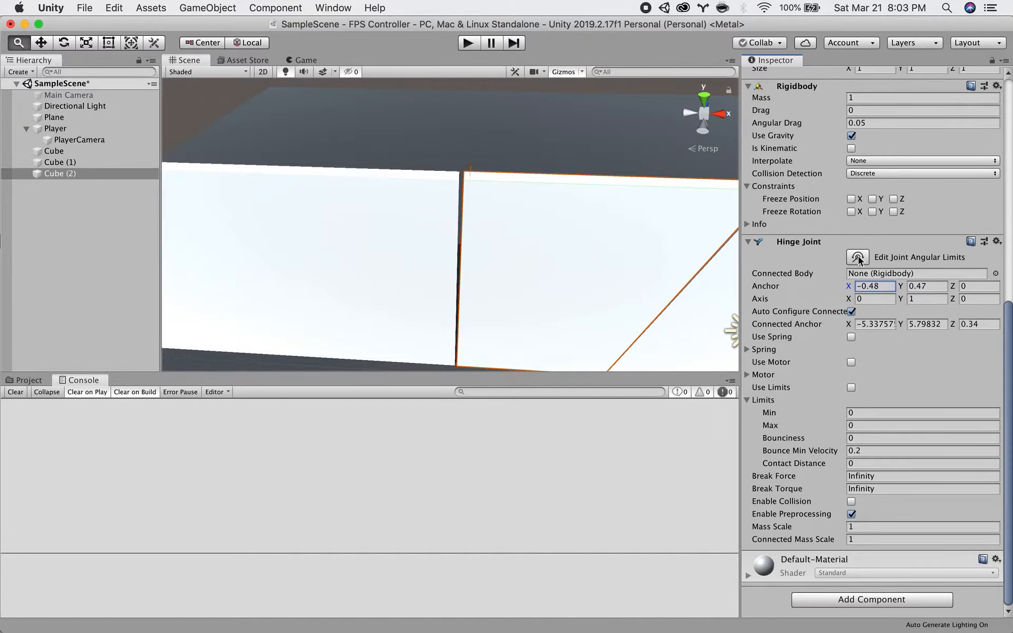
Run the game, walk the player into the hinged door and through the doorway to test its swing, and stop the run.
scroll(494, 258, down, 5)
alt+drag(495, 258, 505, 196)
scroll(507, 203, down, 4)
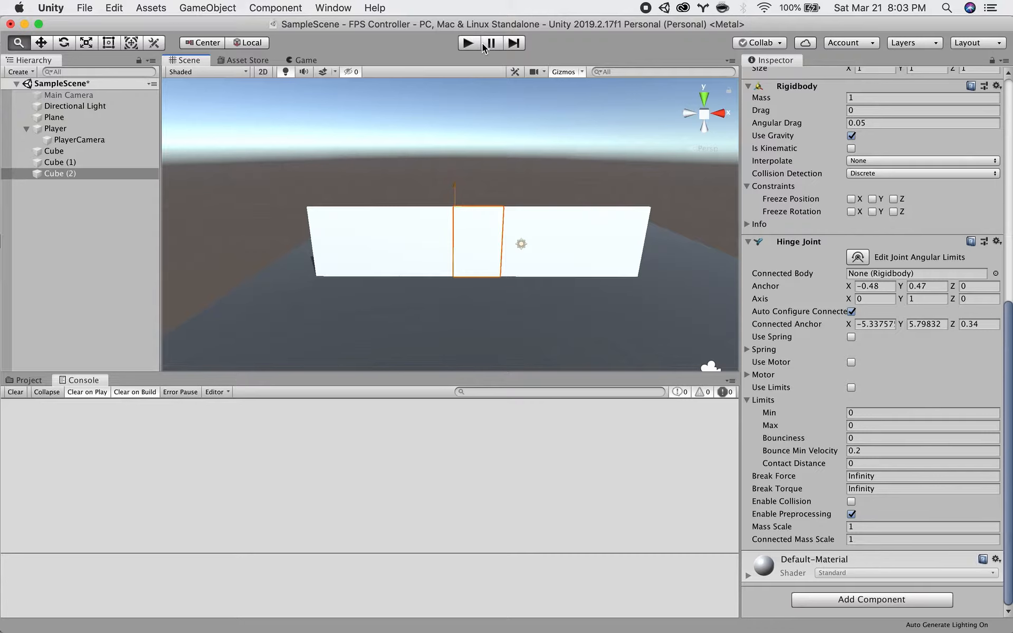
click(475, 44)
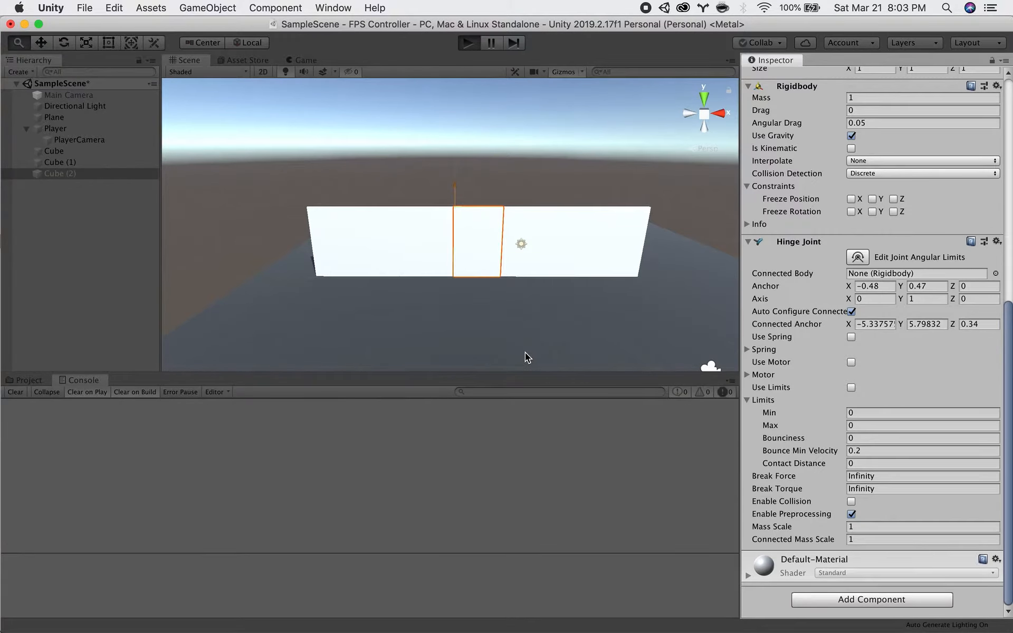
key(w)
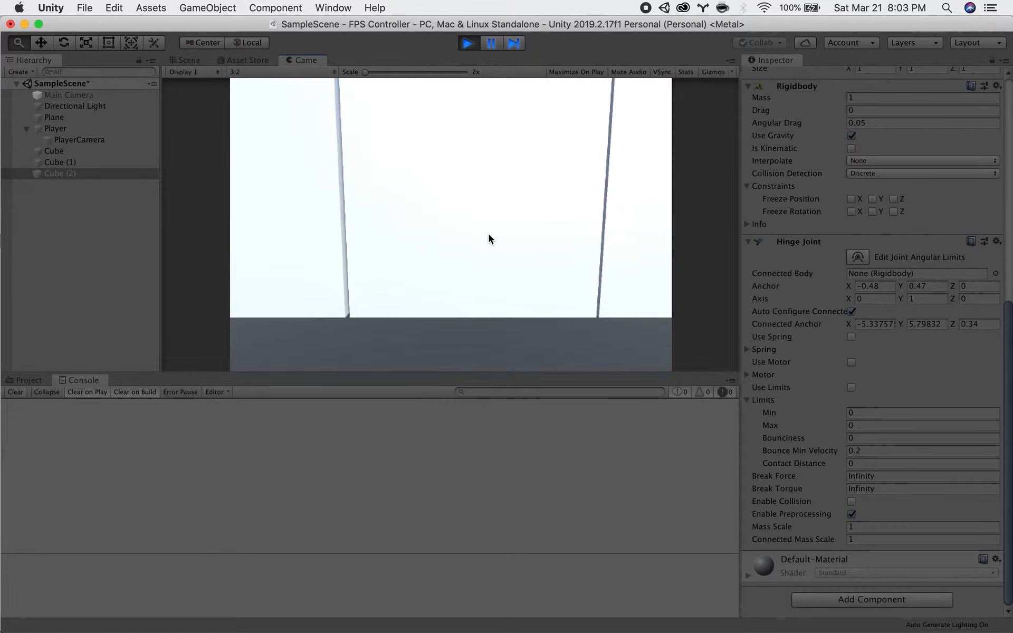
key(w)
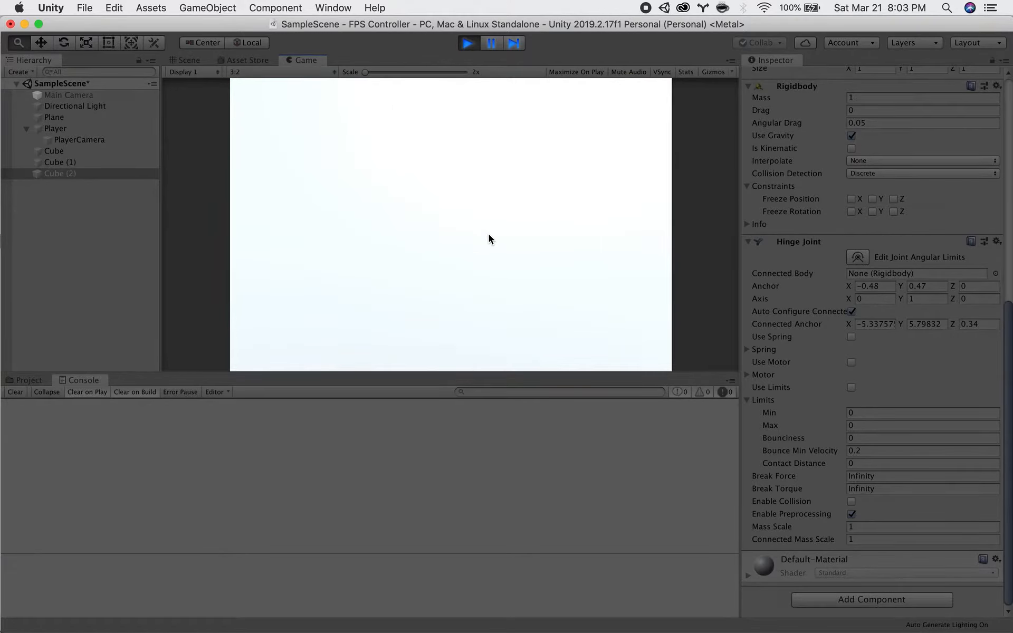
key(s)
key(w)
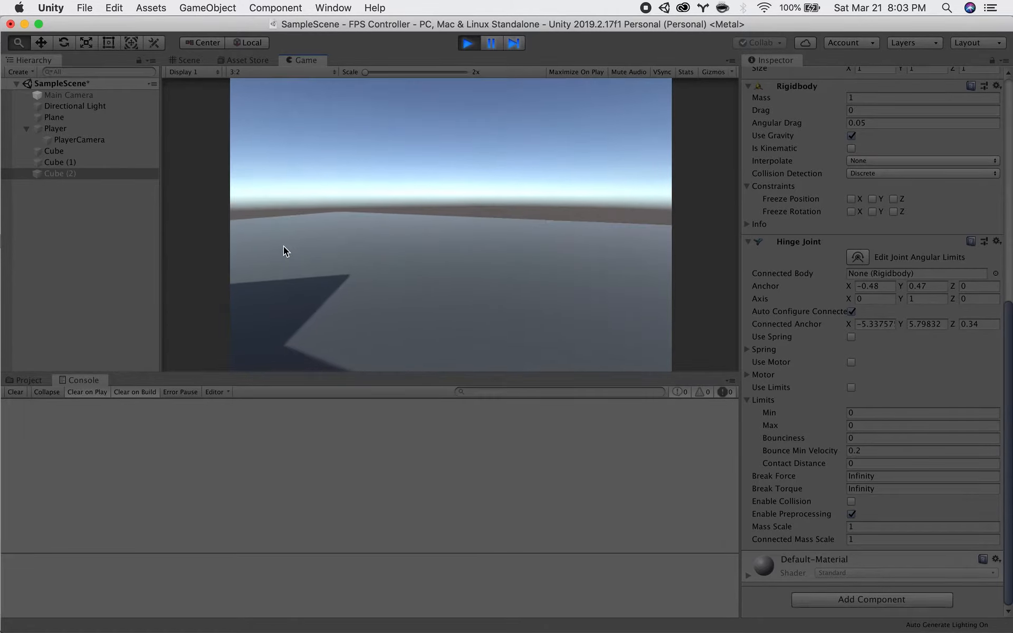
key(s)
key(a)
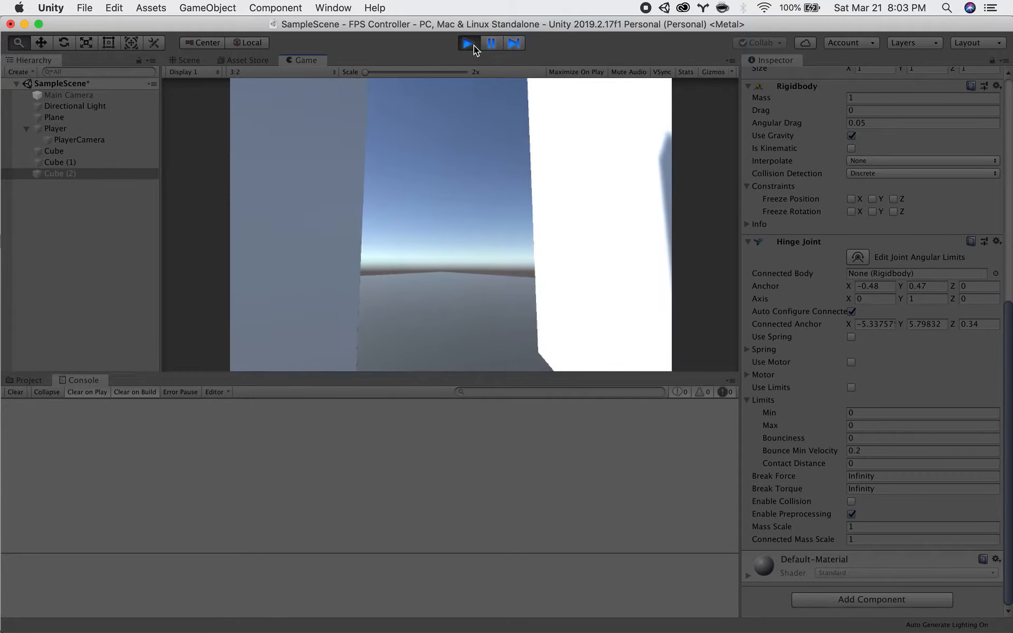
click(474, 45)
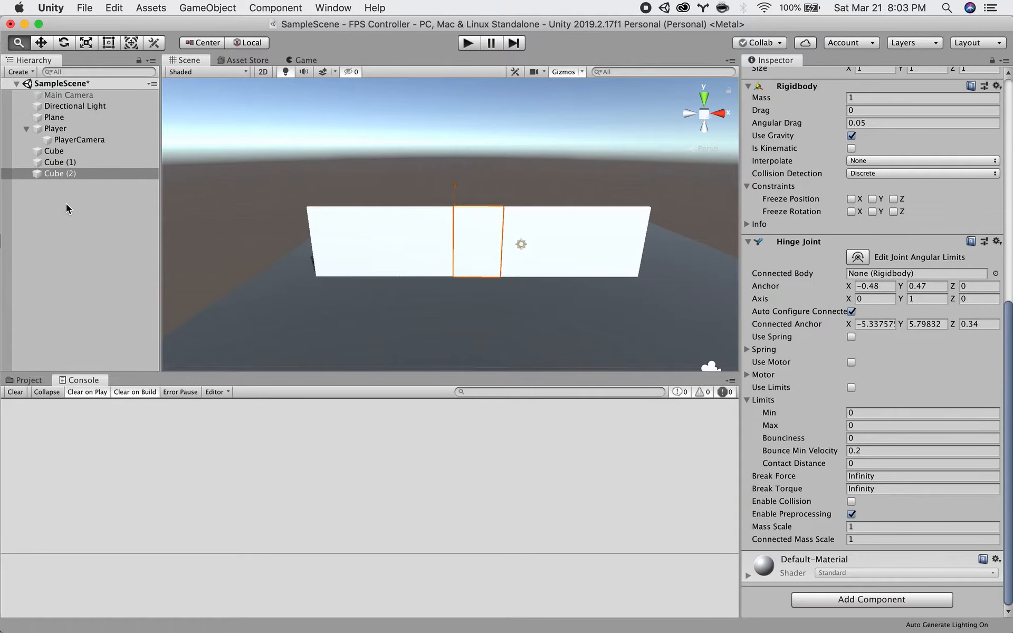
Add a second Box Collider component to Cube (2).
mouse_move(509, 225)
alt+mouse_down()
mouse_move(534, 340)
mouse_move(522, 226)
alt+mouse_up()
click(78, 175)
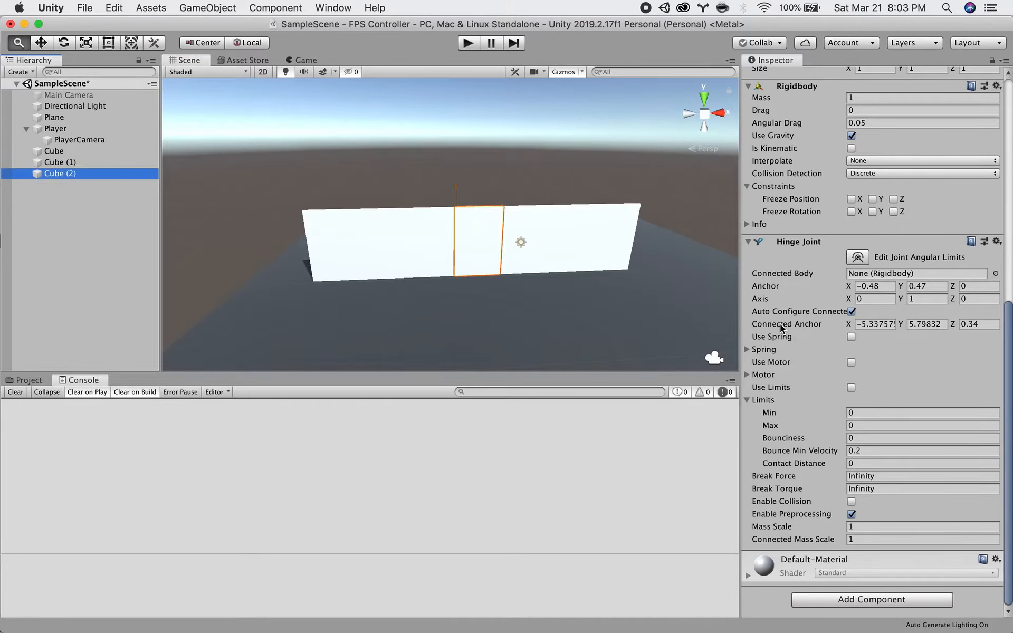
click(859, 601)
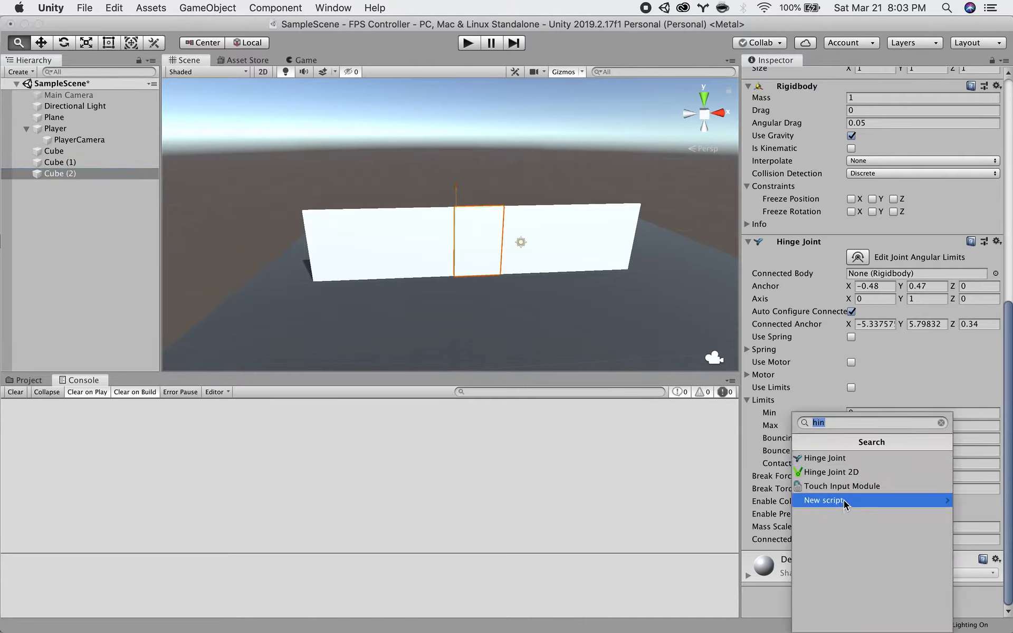
text(col)
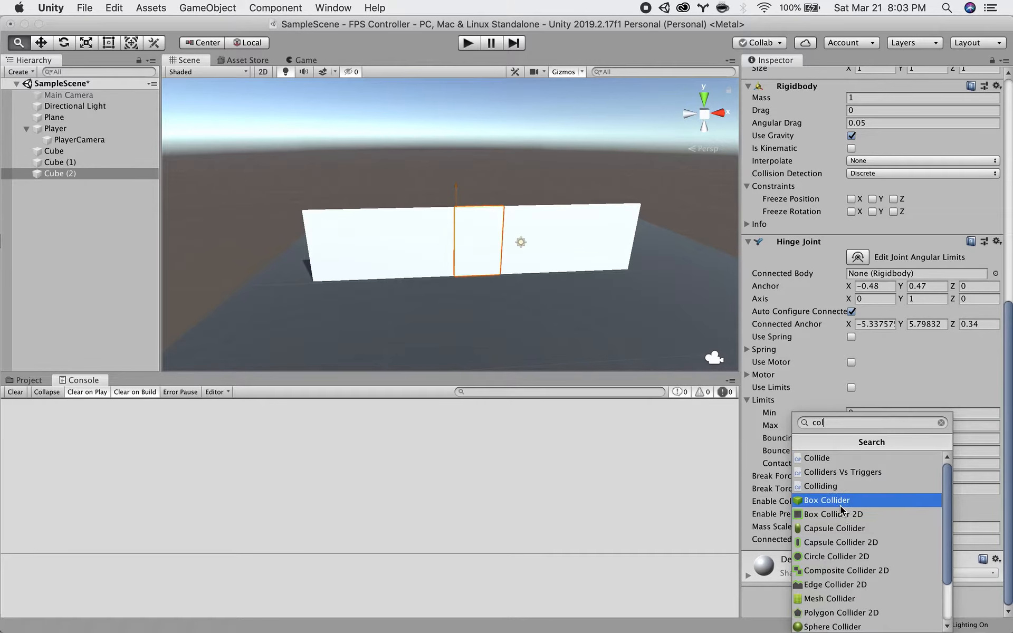
click(841, 509)
scroll(781, 404, up, 5)
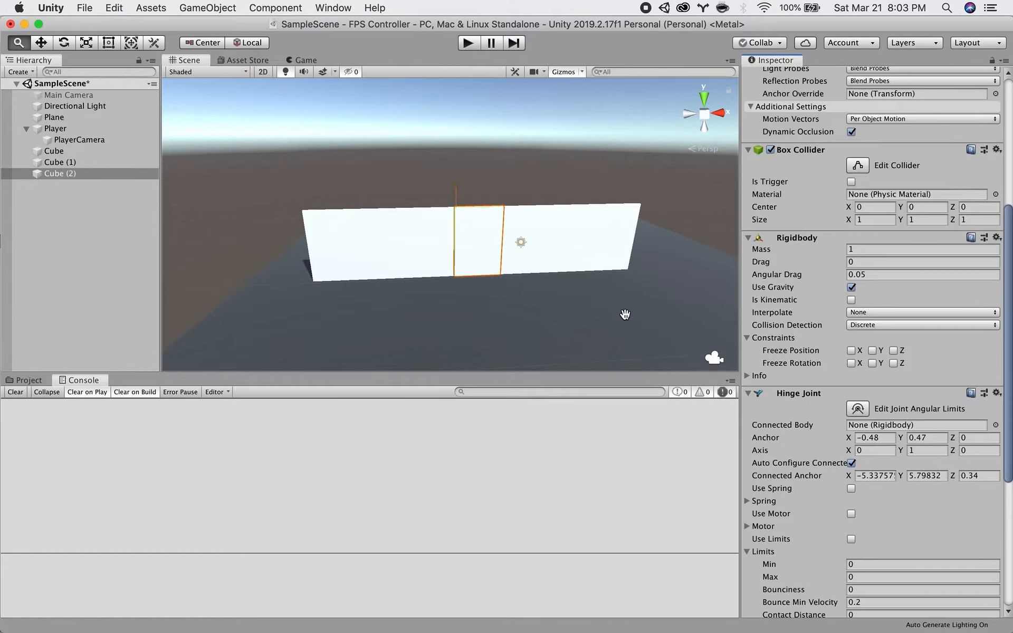
scroll(842, 433, down, 5)
Resize the new Box Collider to X 2.3, Y 0.37 and Z -45.6 so it extends around both sides of the door.
alt+drag(527, 264, 703, 338)
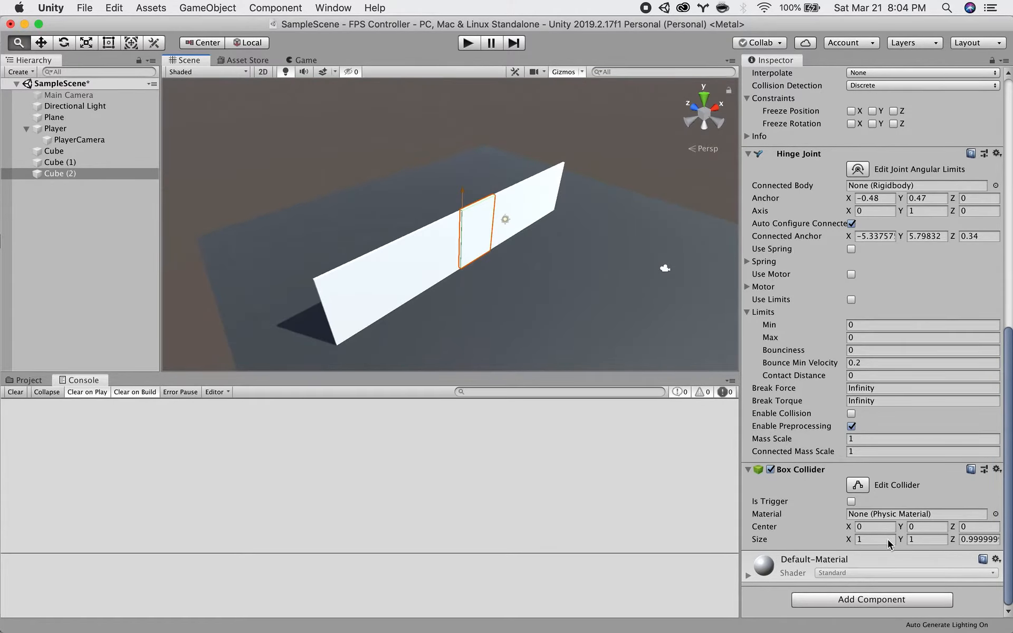
click(964, 542)
text(1.3)
drag(998, 548, 267, 417)
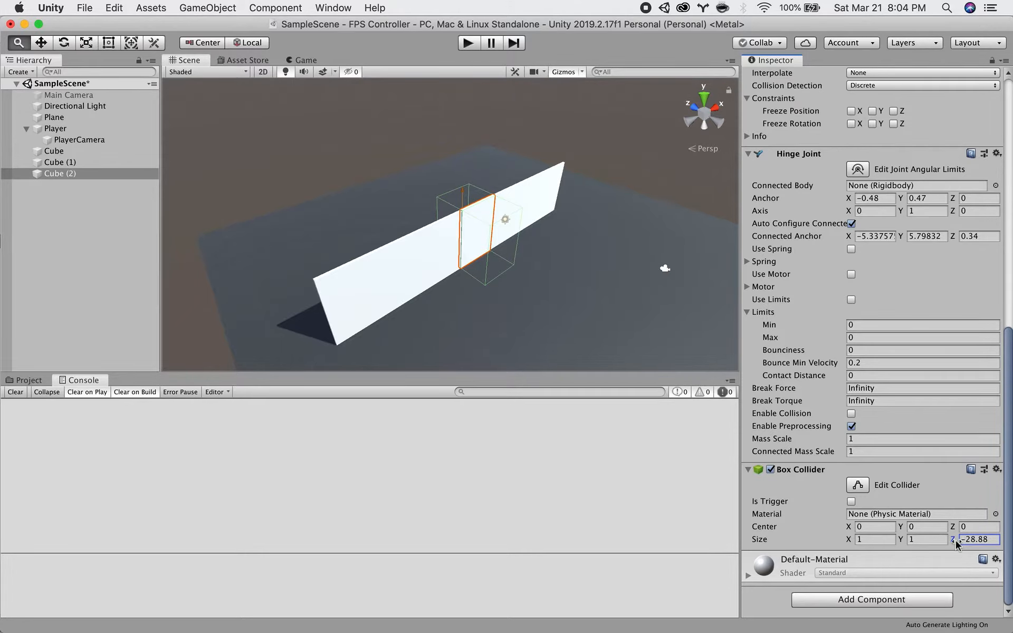
drag(904, 540, 893, 538)
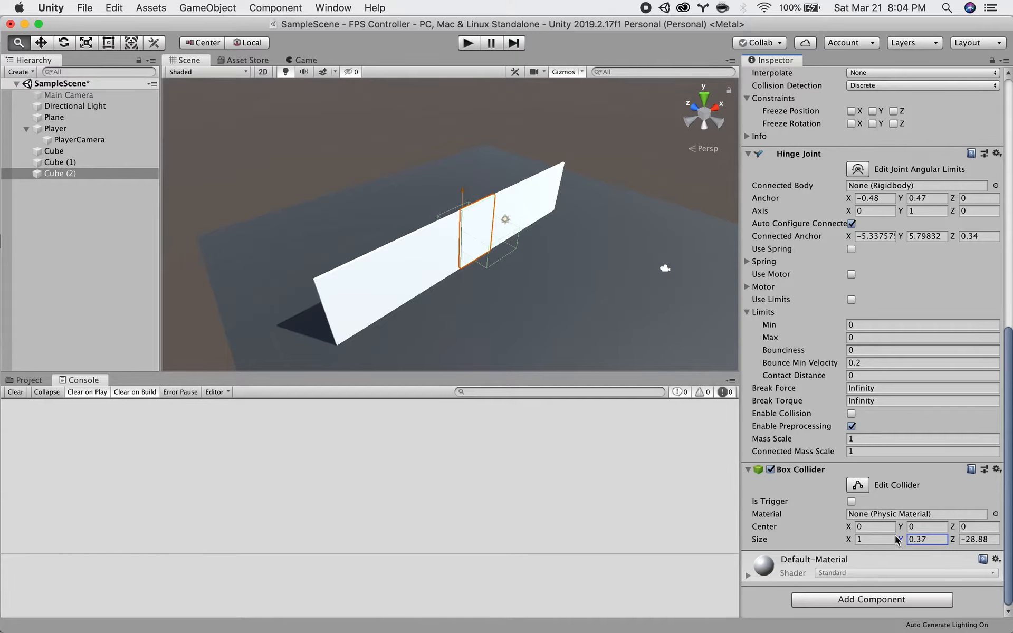
drag(955, 545, 865, 545)
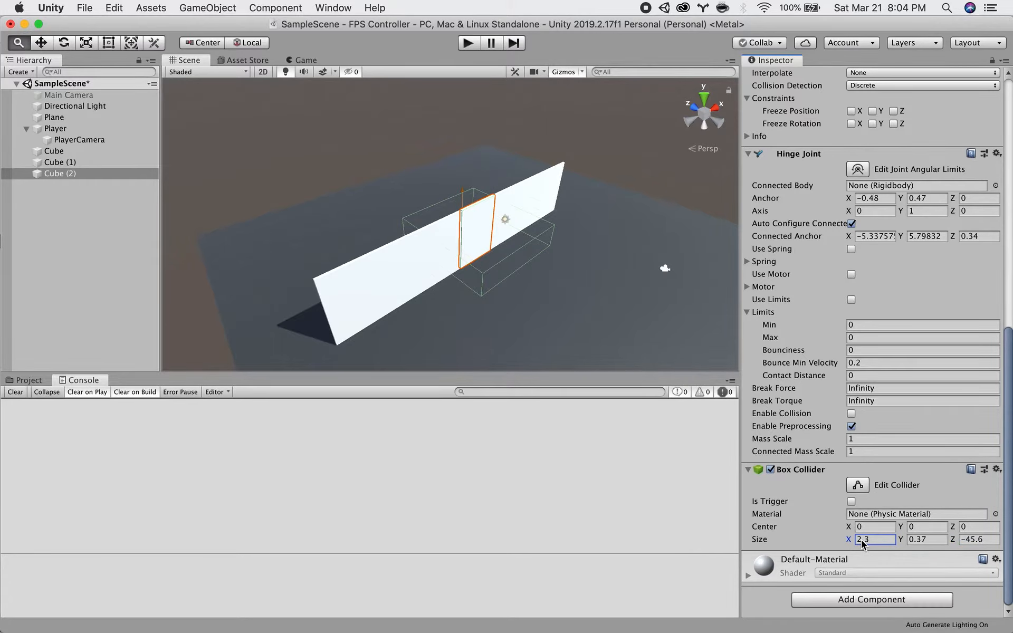
Lower the new Box Collider's center to Y -0.24 and make the collider a trigger.
alt+drag(588, 283, 508, 252)
drag(905, 524, 902, 530)
alt+drag(585, 311, 570, 293)
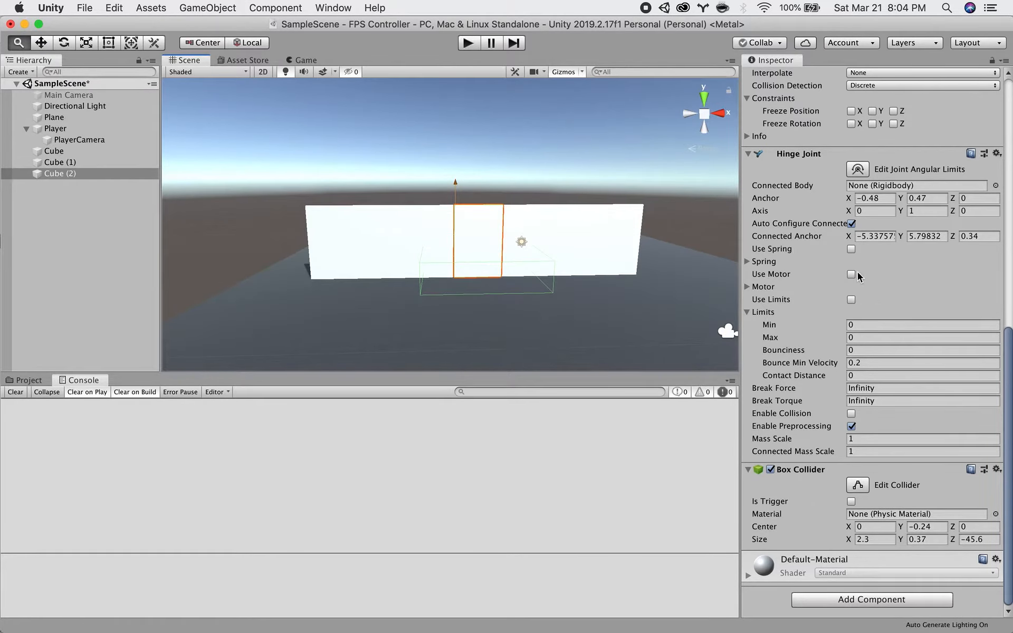
click(851, 501)
Create a spotlight in the scene.
alt+drag(624, 170, 614, 254)
click(77, 190)
click(72, 167)
click(71, 174)
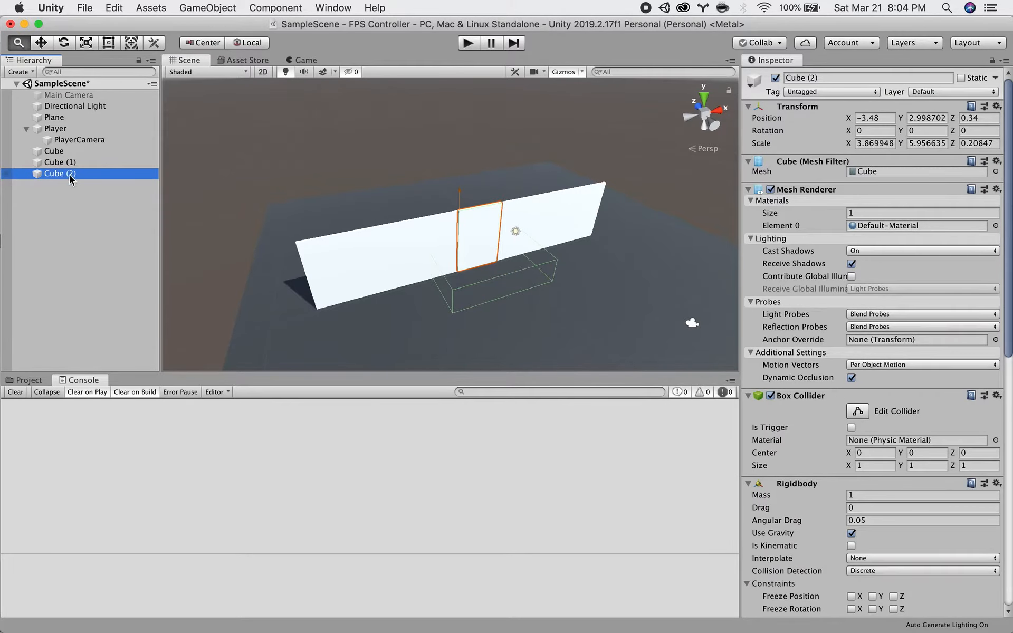
click(30, 76)
mouse_move(55, 142)
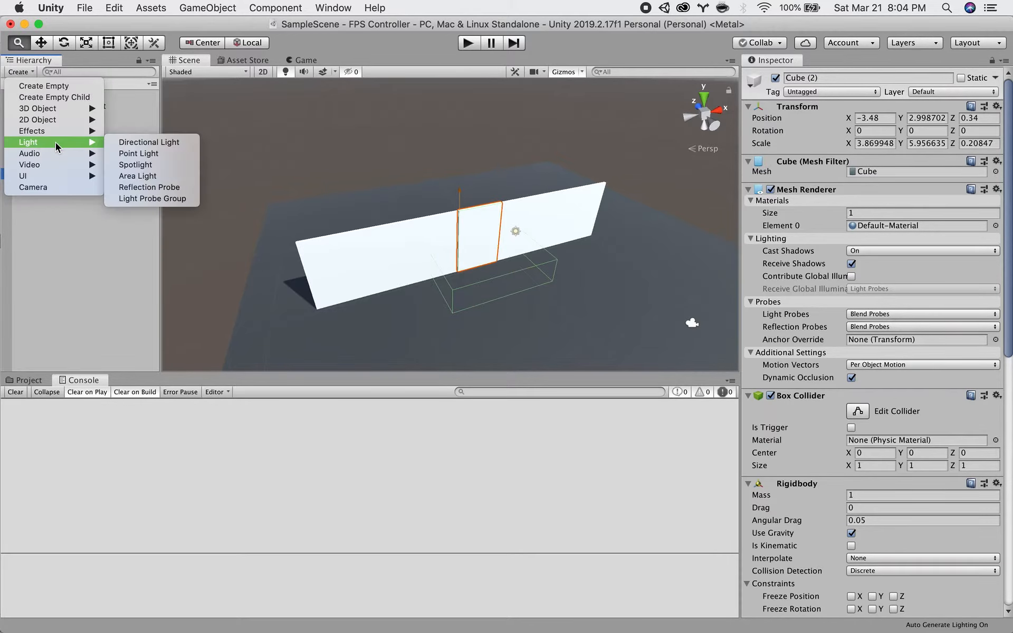
click(137, 164)
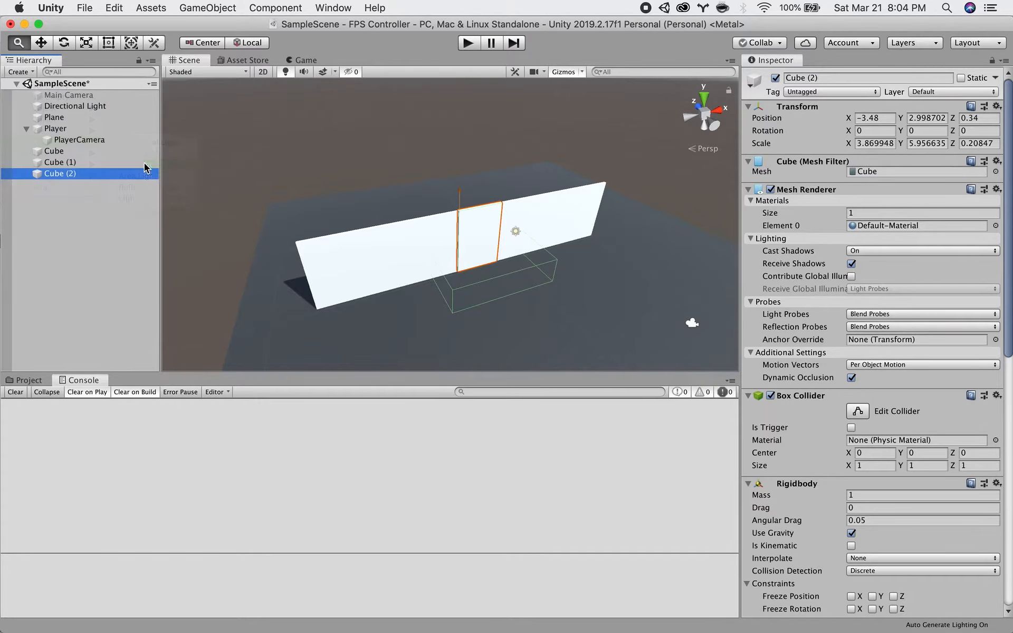
Move the spotlight above the door to about X -3.21, Y 9.47, Z 0.46.
key(w)
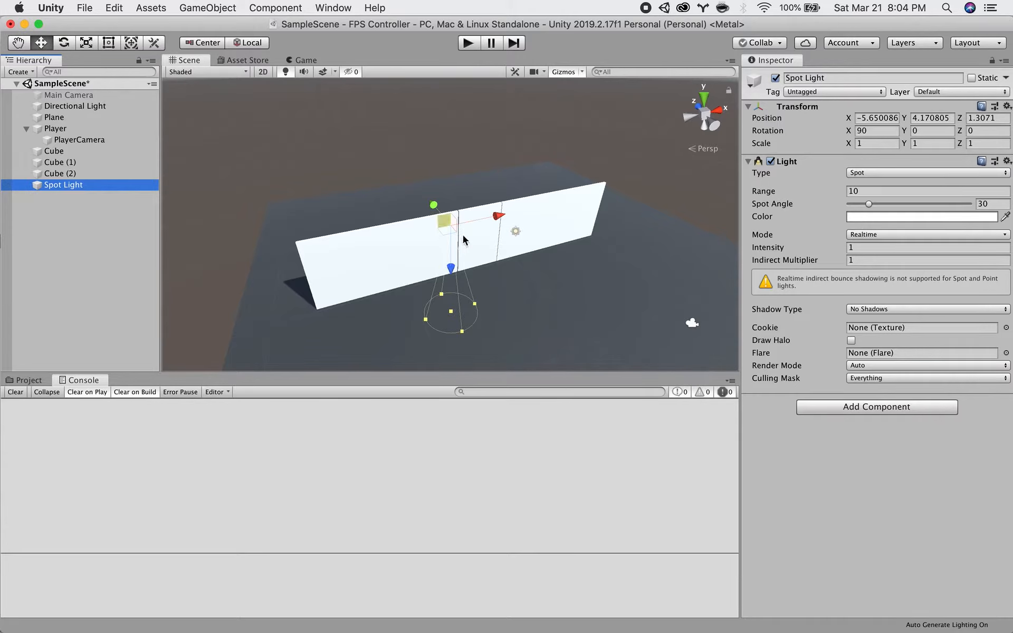
drag(434, 208, 433, 143)
alt+drag(351, 244, 436, 213)
drag(498, 156, 465, 148)
drag(486, 208, 489, 218)
drag(543, 160, 539, 163)
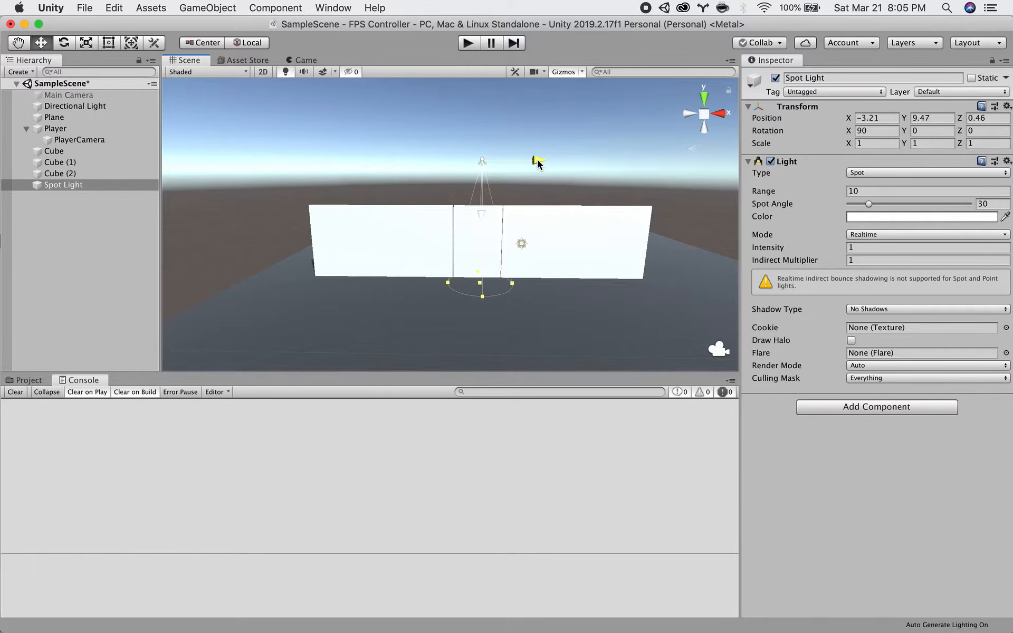
Lower the spotlight to Y 8.32 and set its range to 10.24, spot angle to 59.05 and intensity to 18.7.
drag(766, 252, 830, 243)
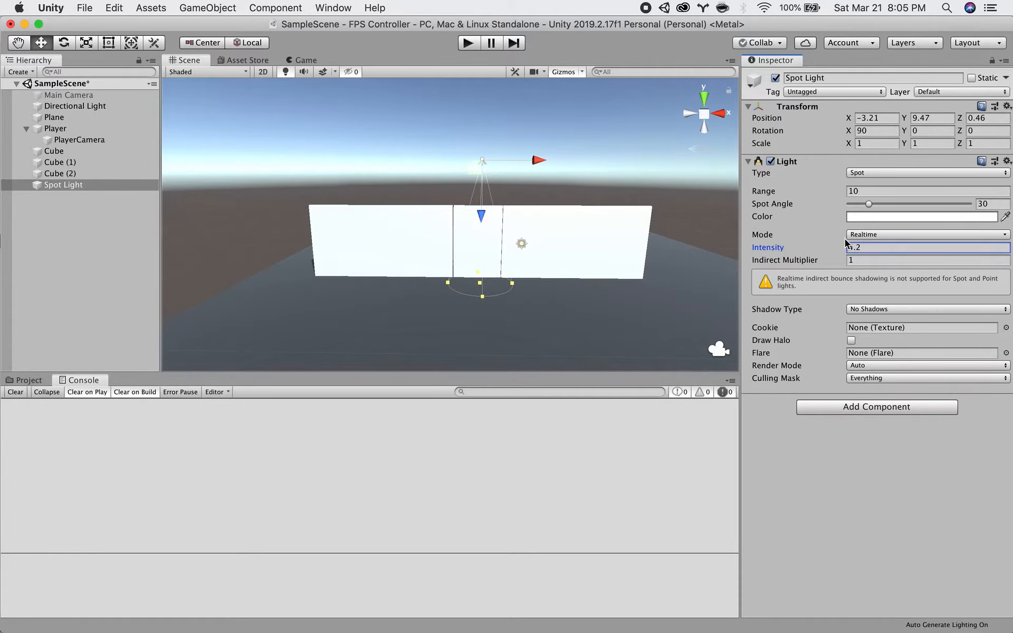
alt+drag(502, 251, 481, 233)
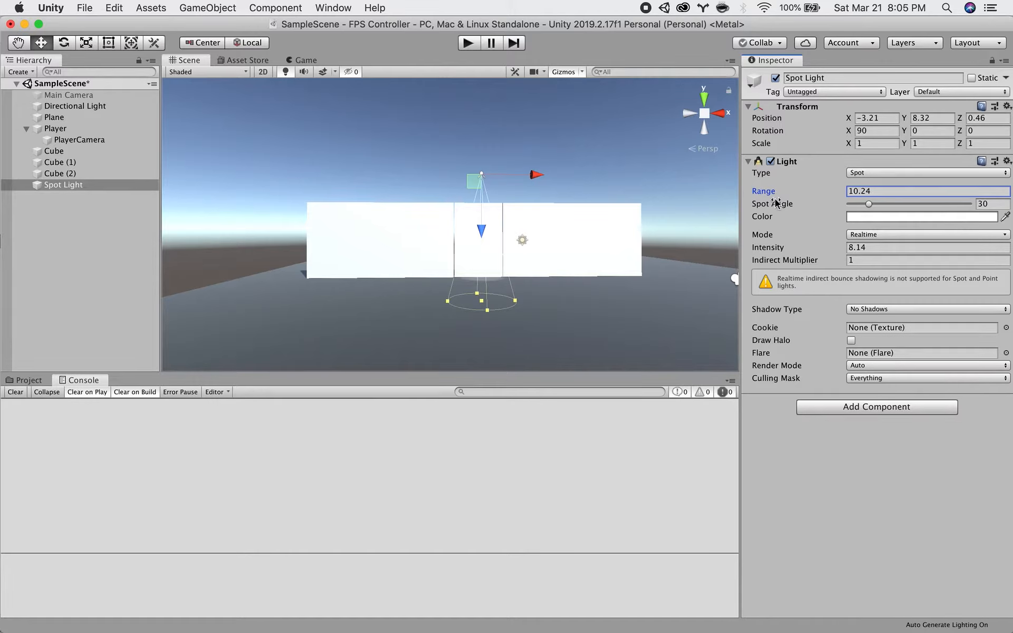
drag(769, 208, 916, 228)
drag(762, 248, 797, 248)
alt+drag(602, 227, 658, 306)
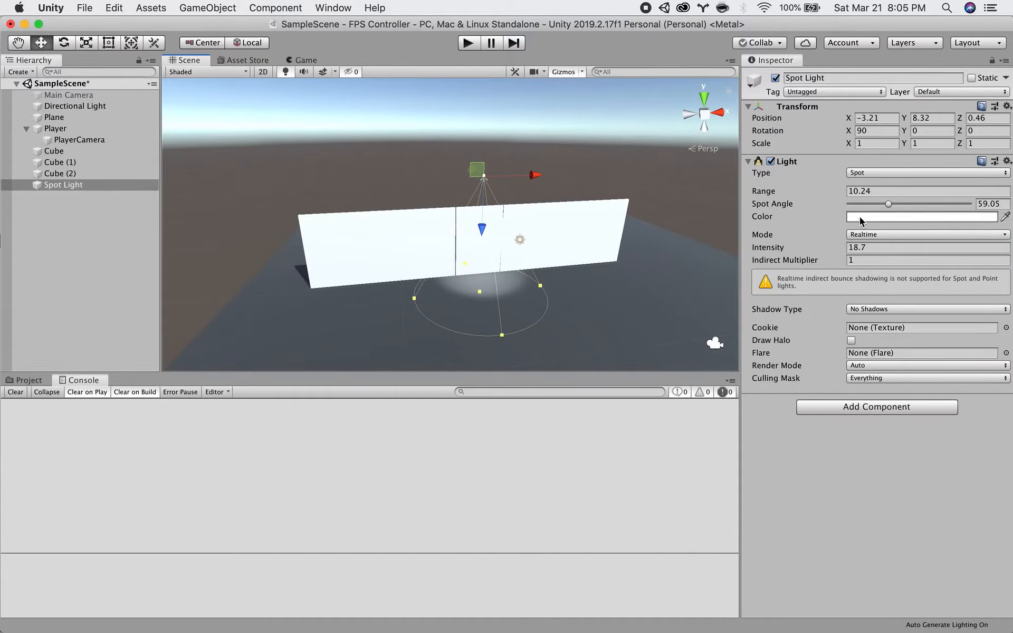
Change the spotlight's color to red (FF0000) and deselect it.
click(860, 220)
drag(870, 228, 1008, 206)
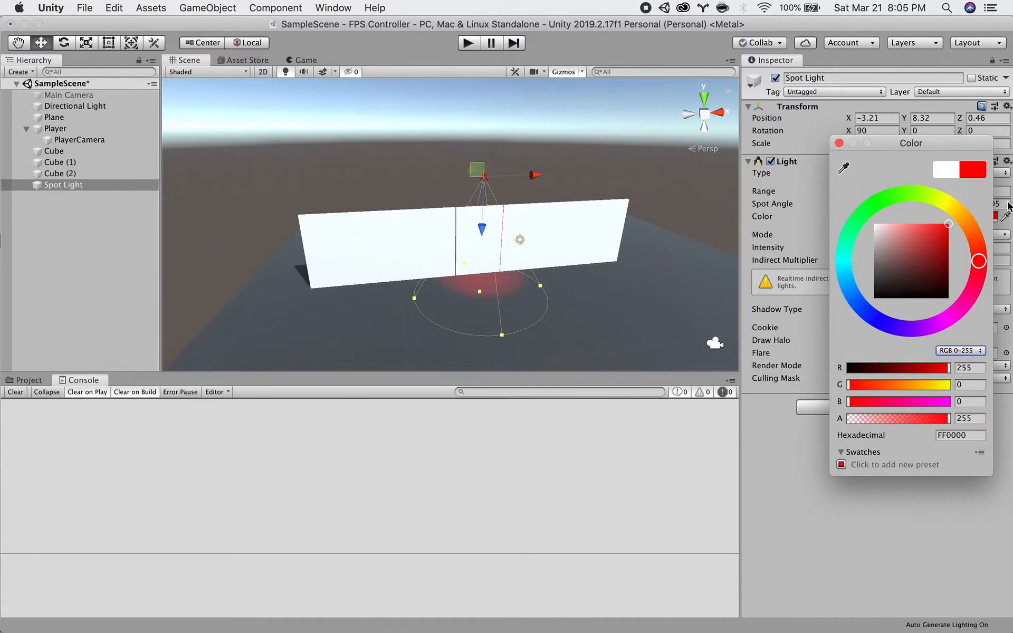
alt+click(605, 212)
click(613, 185)
alt+drag(612, 185, 615, 126)
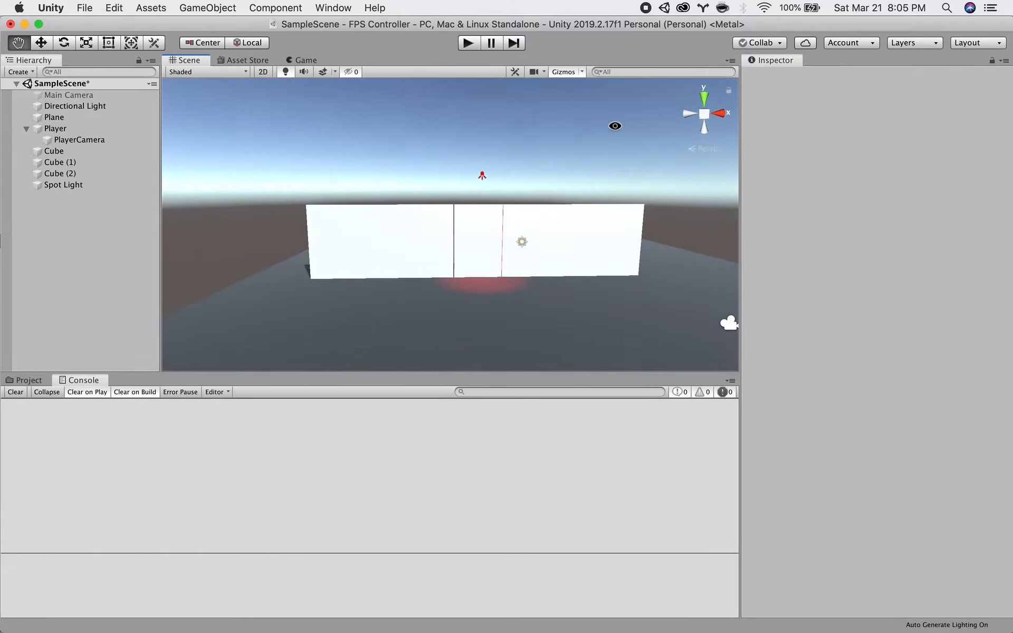
Rotate the Directional Light so the scene is dimly lit, like dusk.
click(63, 107)
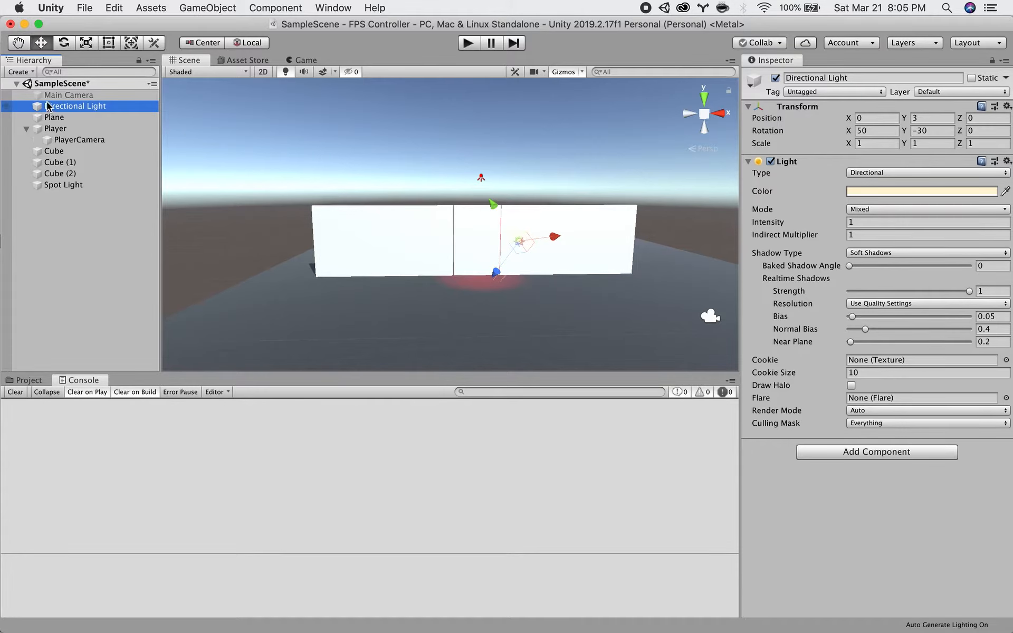
key(e)
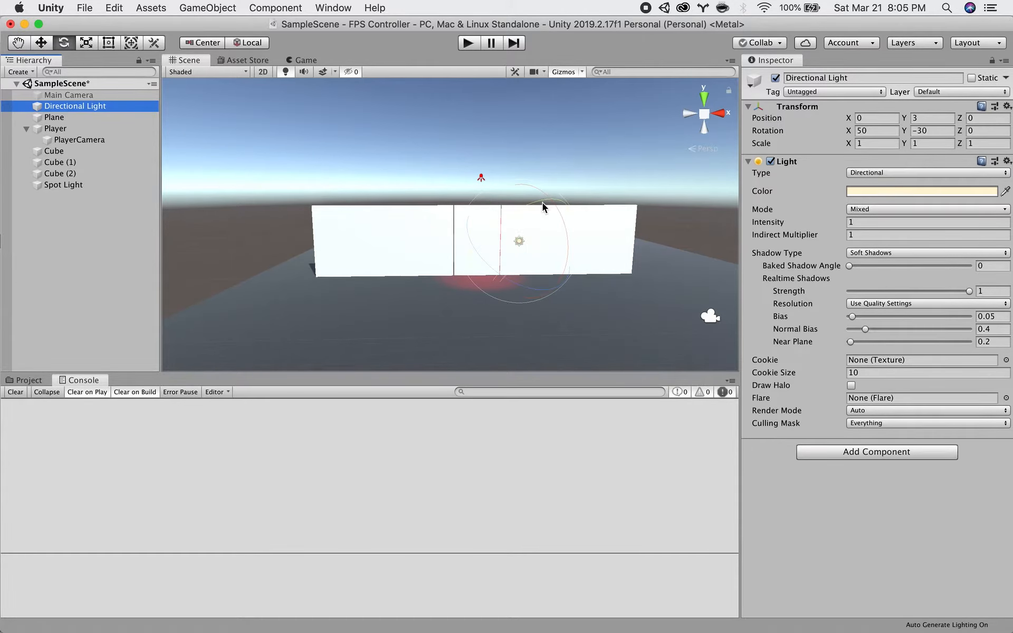
drag(544, 201, 590, 177)
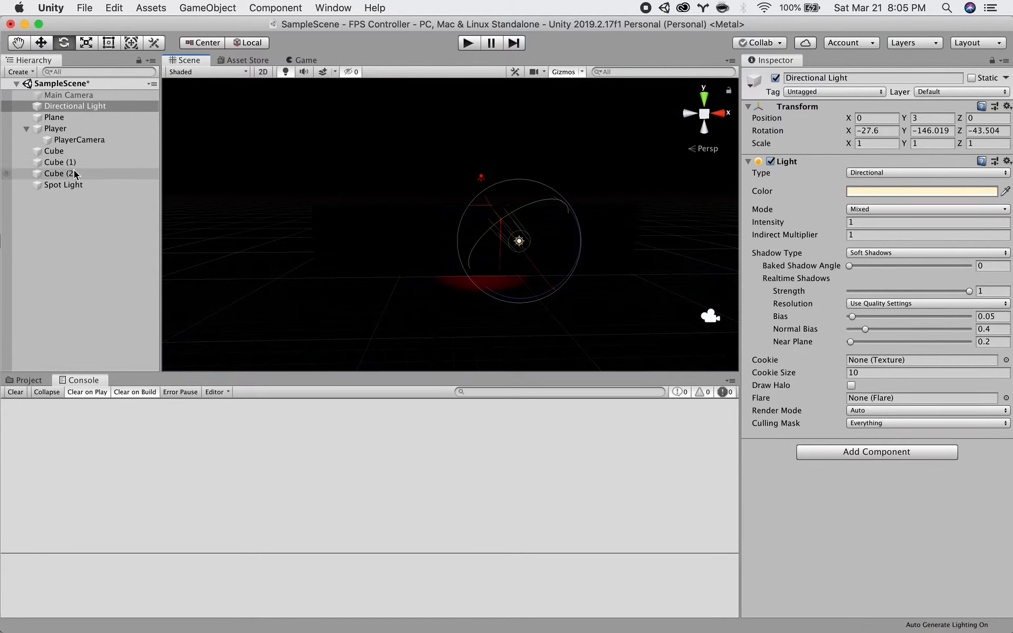
click(74, 185)
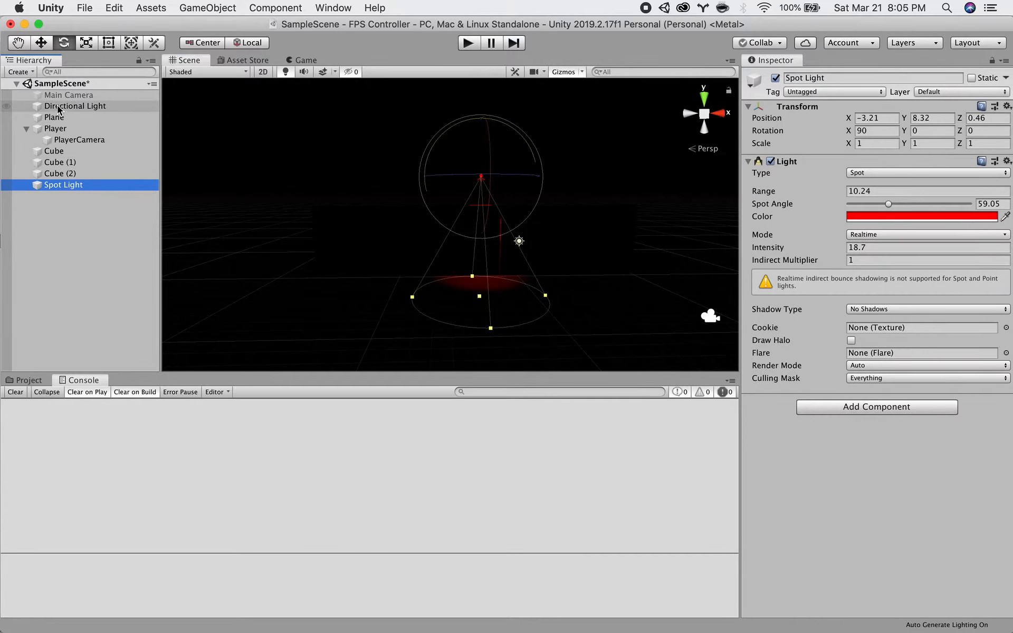
click(59, 107)
mouse_move(484, 241)
mouse_down()
mouse_move(473, 255)
mouse_move(527, 214)
mouse_move(481, 252)
mouse_up()
click(40, 241)
Move the spotlight to about Y 10.65, Z -1.11 and tilt it to about X 73.07 so it aims at the door.
click(63, 184)
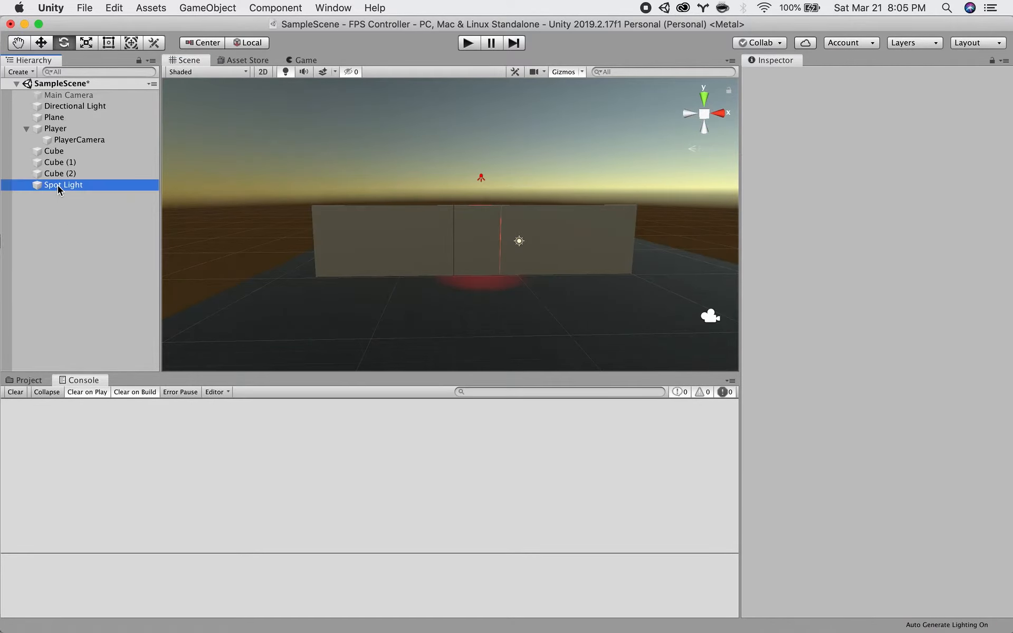
key(w)
alt+drag(489, 195, 496, 259)
alt+drag(494, 203, 490, 254)
drag(469, 160, 491, 204)
key(e)
key(w)
Increase the spotlight's range to 22.43 so its beam fully covers the door.
drag(766, 195, 863, 193)
alt+drag(470, 316, 409, 251)
click(83, 175)
click(85, 183)
click(755, 456)
alt+drag(362, 242, 377, 258)
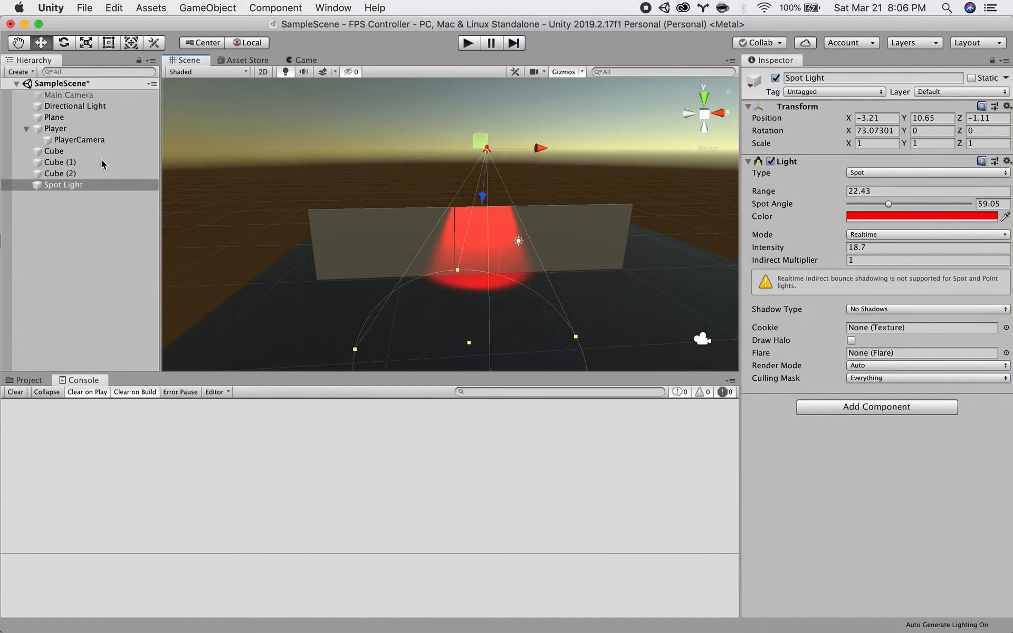
Add a new script named ImpressiveDoor to the door, Cube (2), and open it in Visual Studio.
click(61, 173)
scroll(752, 409, down, 7)
scroll(752, 409, down, 5)
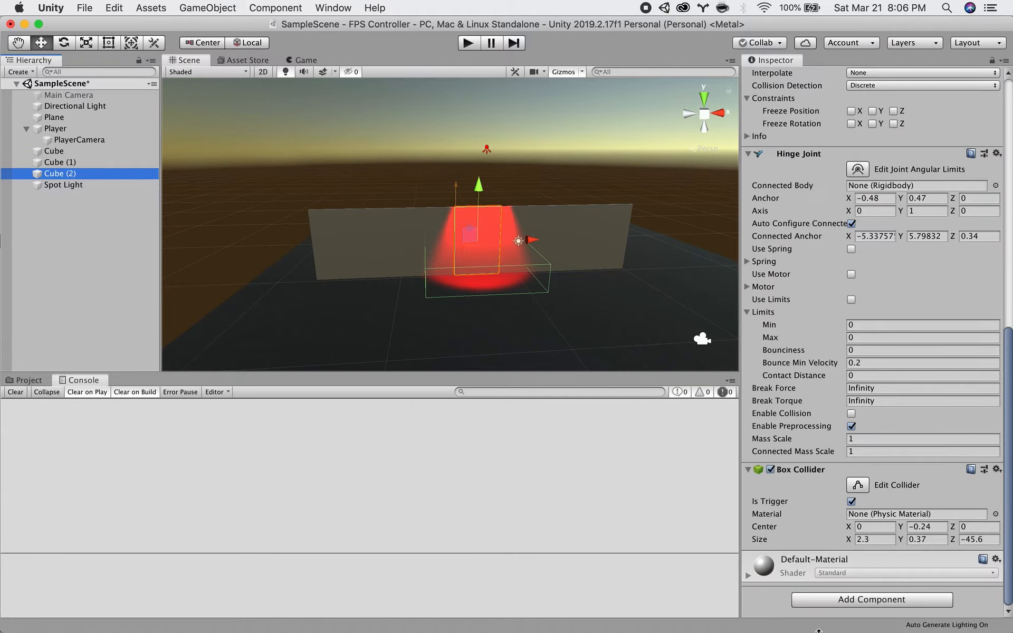
click(860, 601)
scroll(860, 600, down, 3)
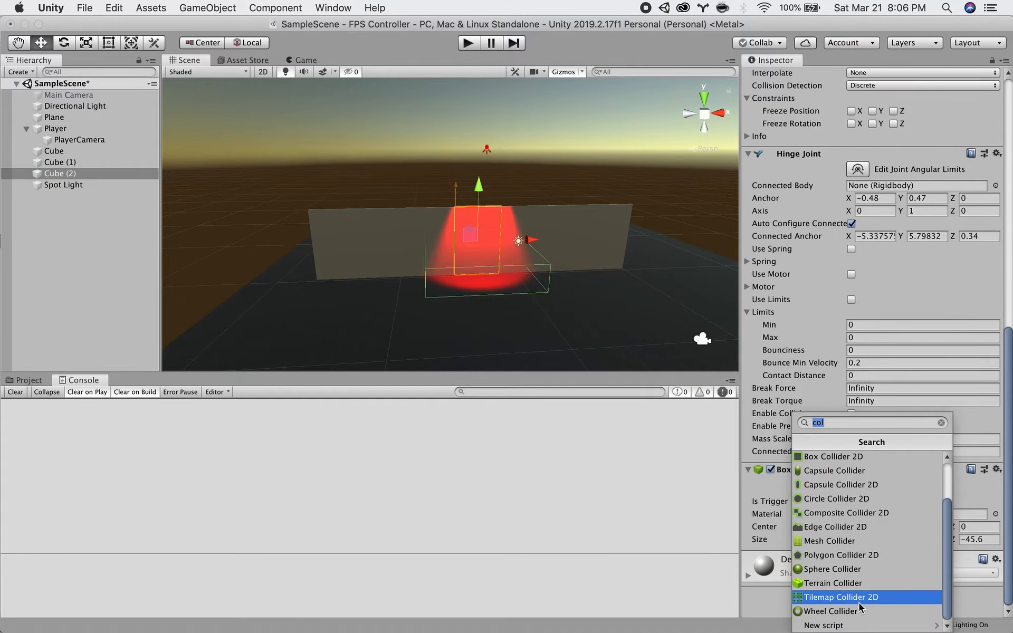
click(863, 625)
key(BackSpace)
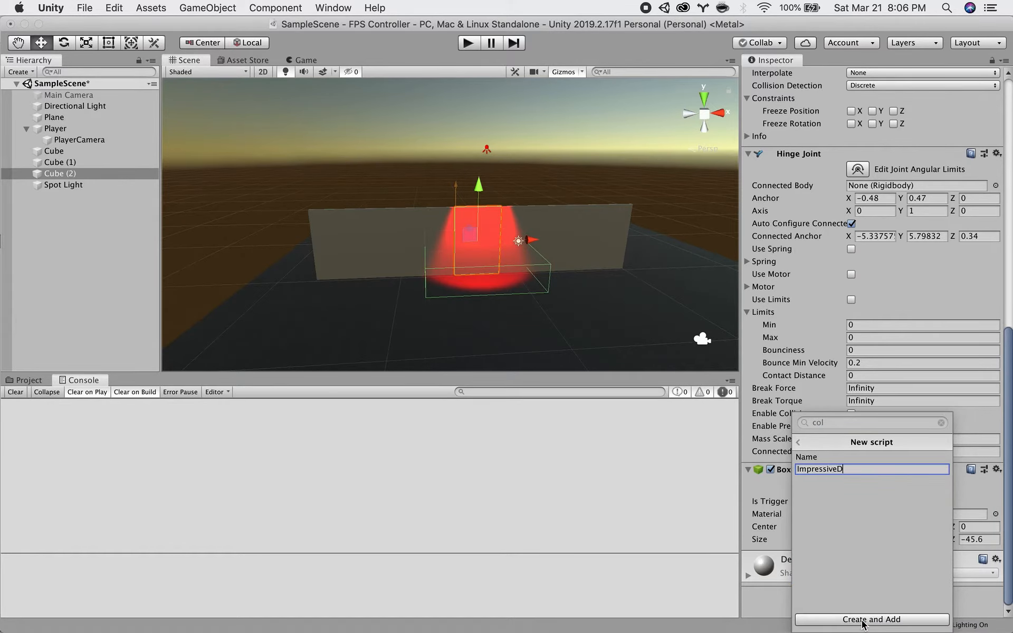
click(872, 619)
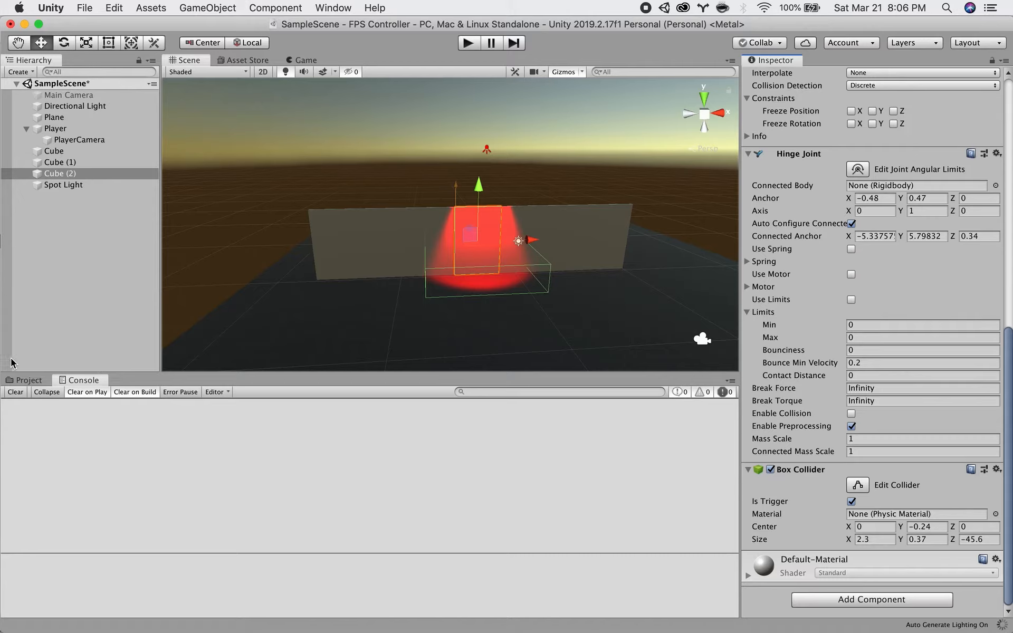
click(27, 381)
double_click(265, 447)
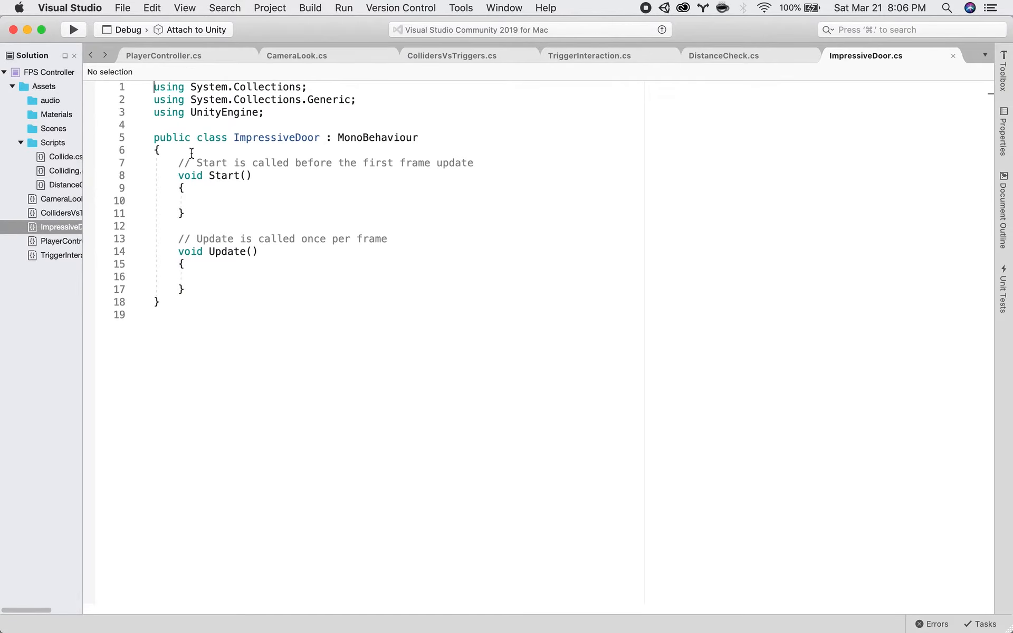
Declare a public GameObject variable named light at the start of the ImpressiveDoor class and save the script.
click(192, 151)
key(Return)
key(Return)
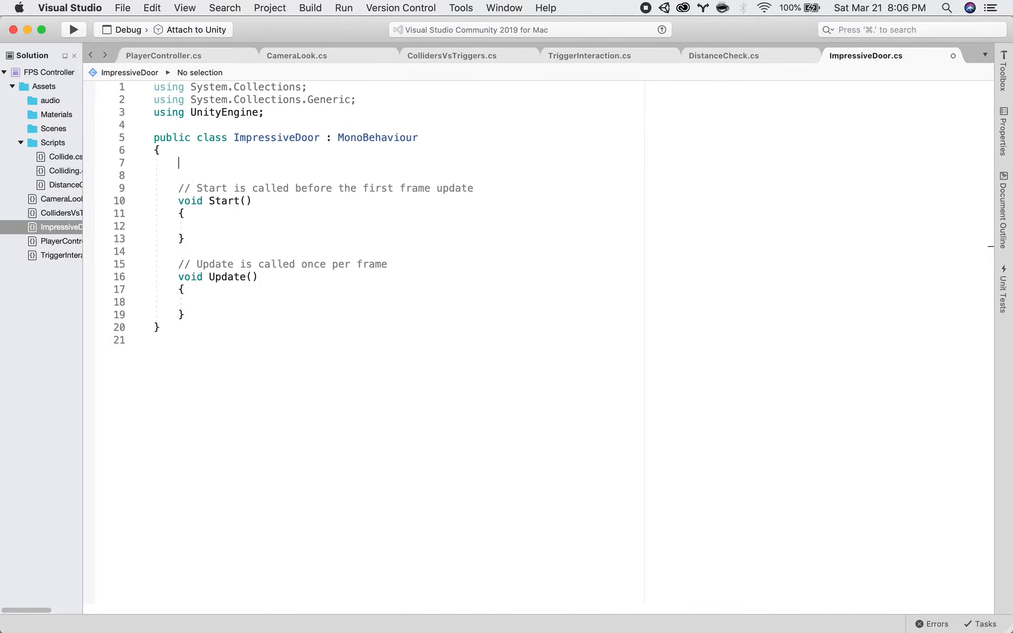
key(Return)
text(lubli)
key(BackSpace)
key(BackSpace)
key(BackSpace)
key(BackSpace)
key(BackSpace)
text(pub)
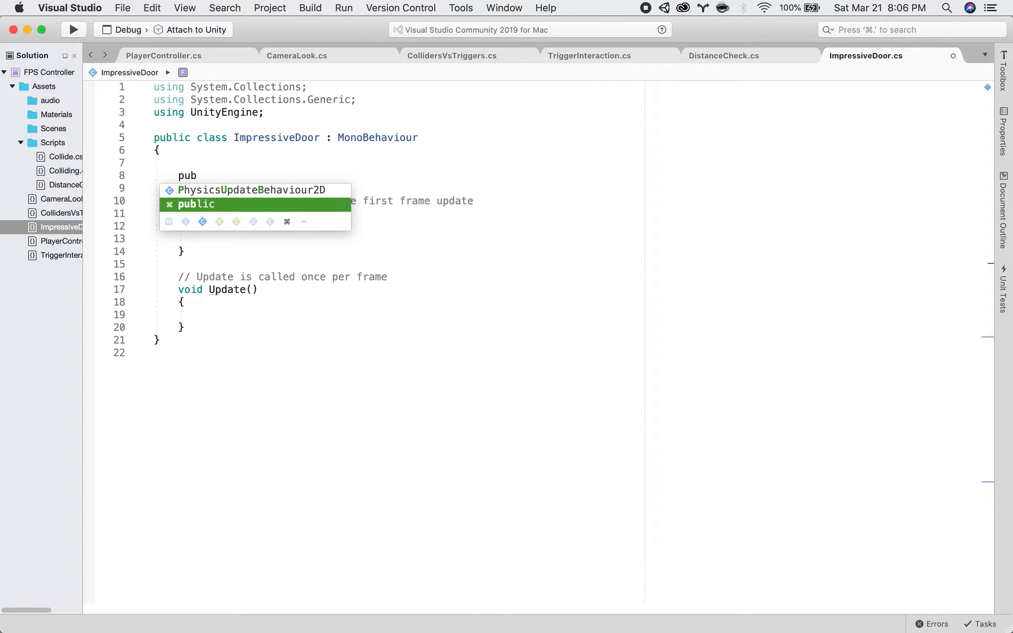
text(lic GameObec)
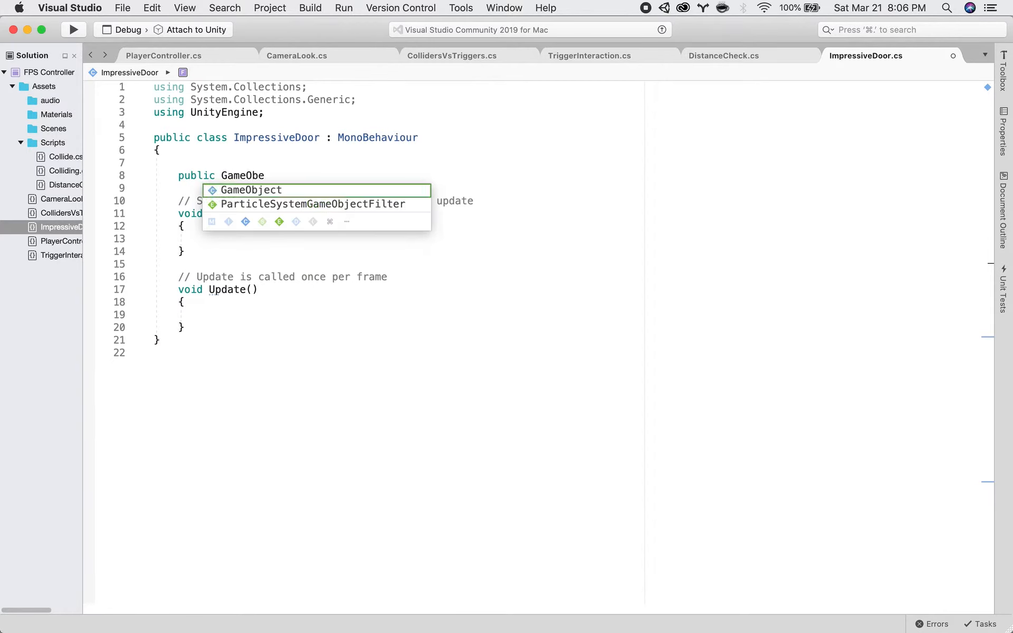
key(BackSpace)
text(ject)
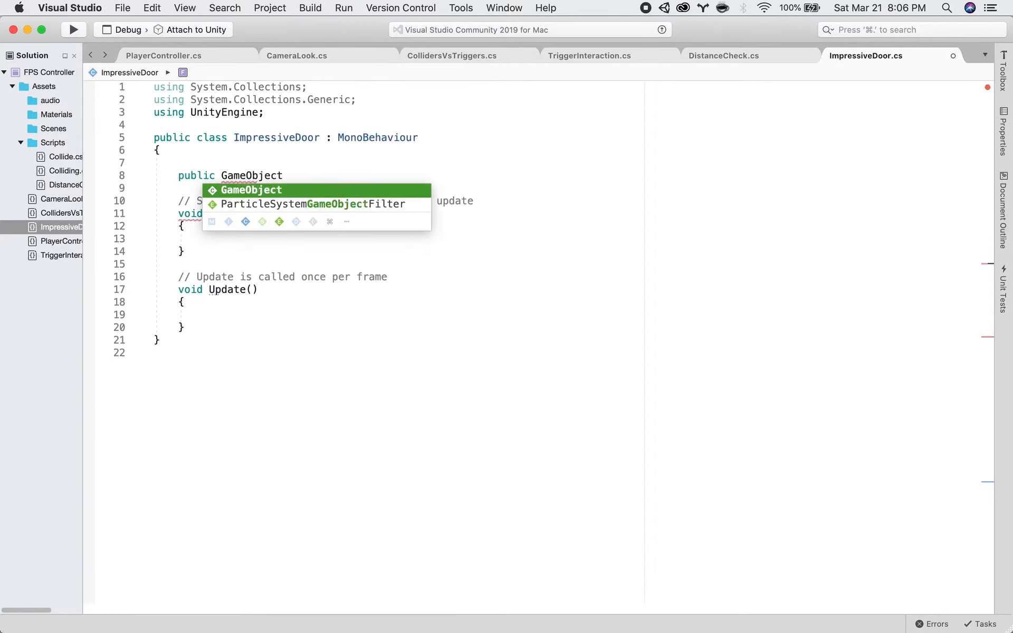
text( light;)
key(super+s)
Switch to Unity and assign the Spot Light to the Light slot of the door's Impressive Door script.
key(super+Tab)
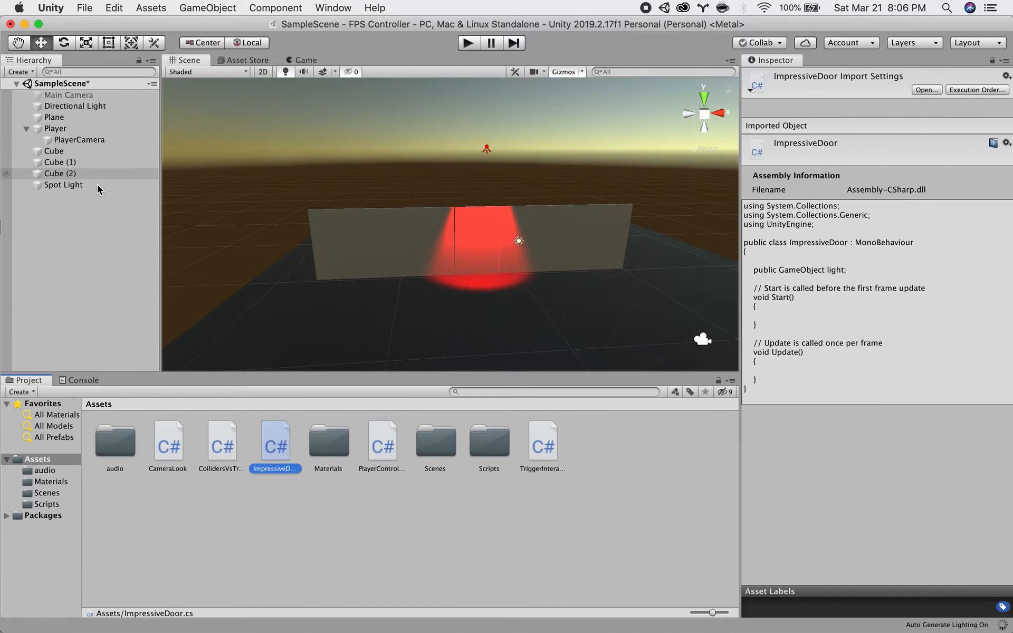
click(73, 174)
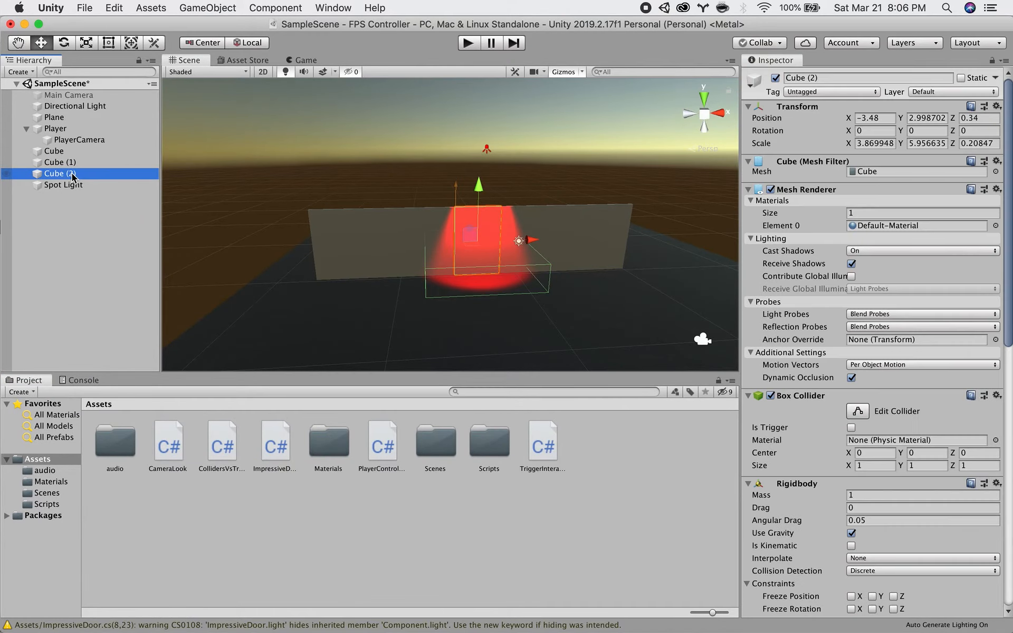
scroll(838, 387, down, 10)
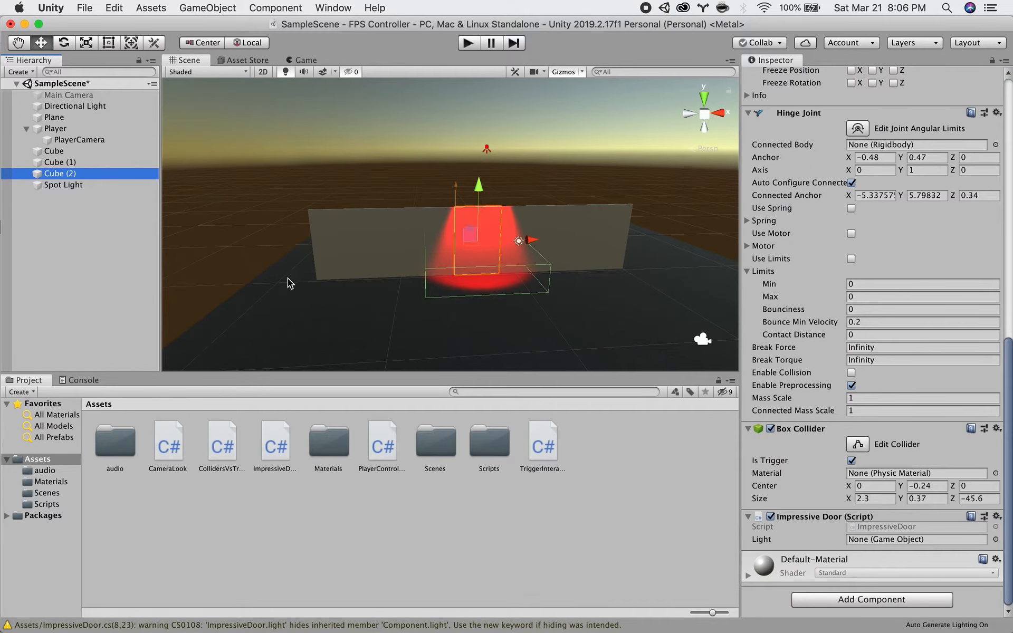
drag(64, 185, 895, 541)
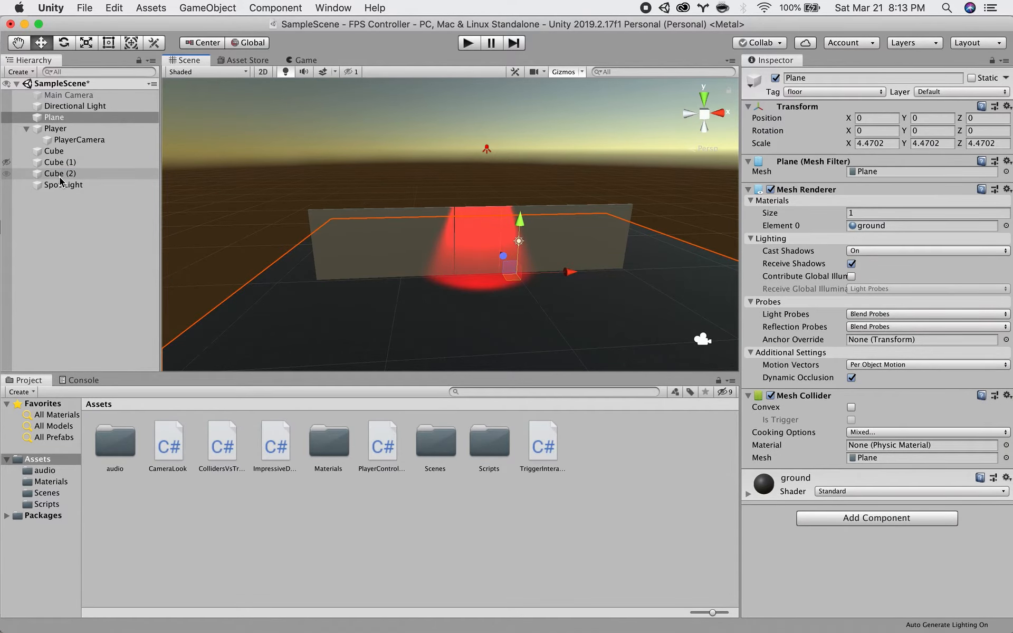
Set the Spot Light's intensity to 0 and deselect it.
click(67, 164)
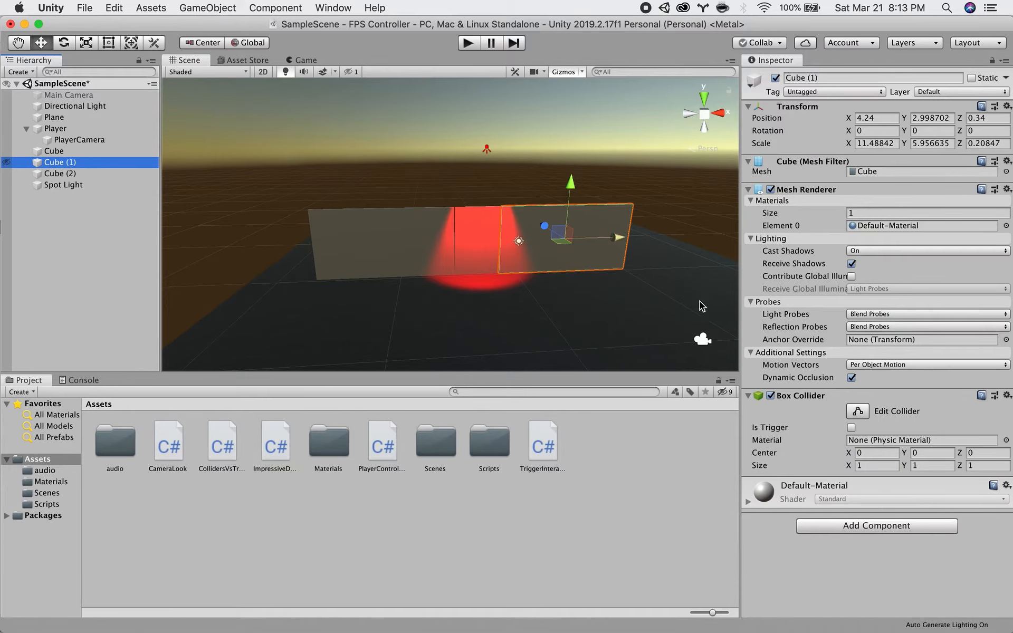
click(66, 185)
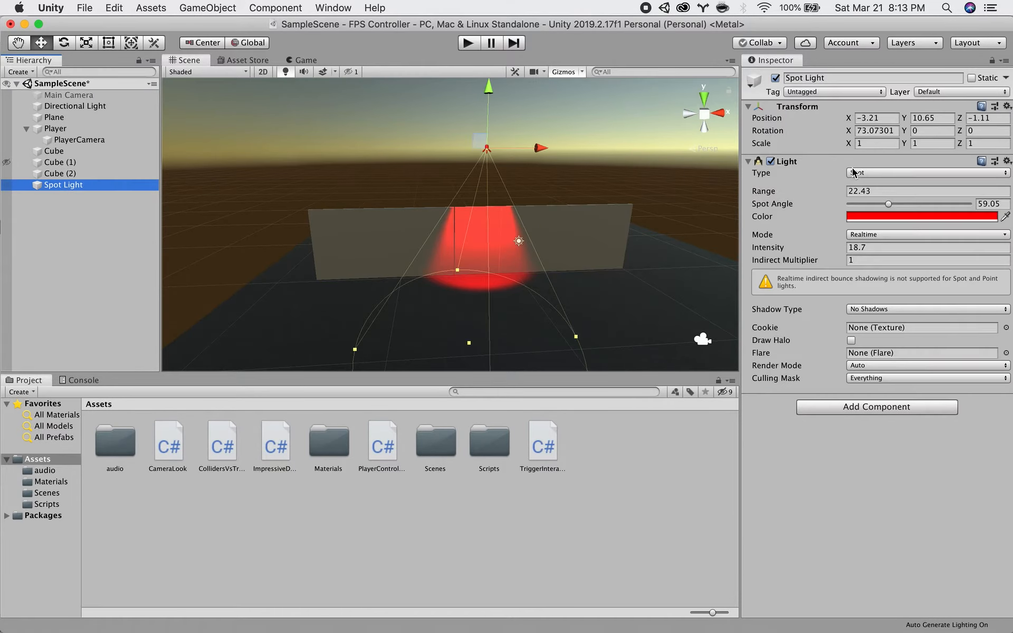
drag(843, 253, 368, 274)
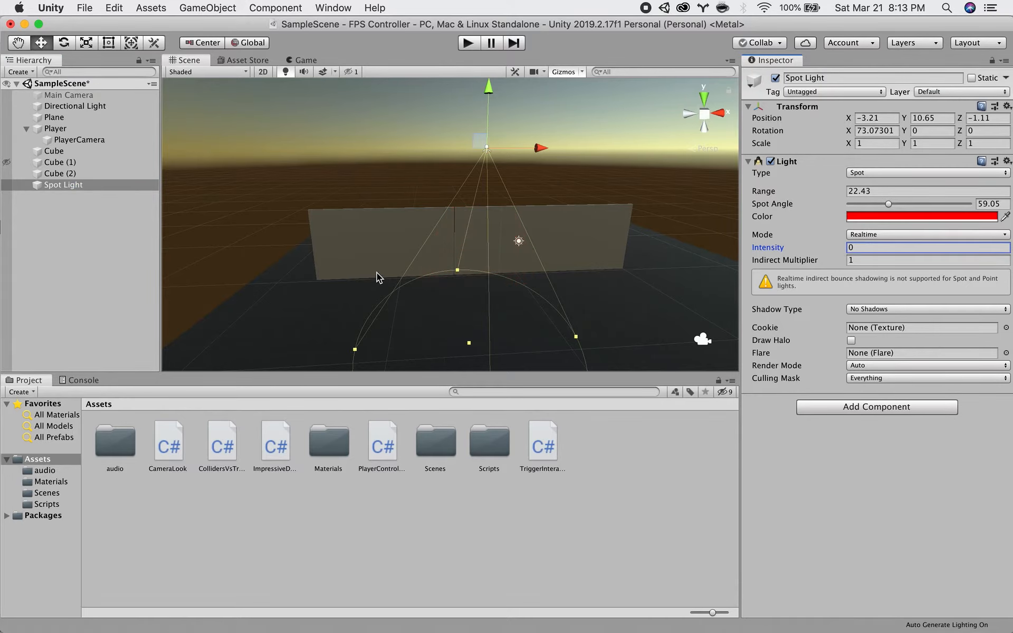
click(87, 208)
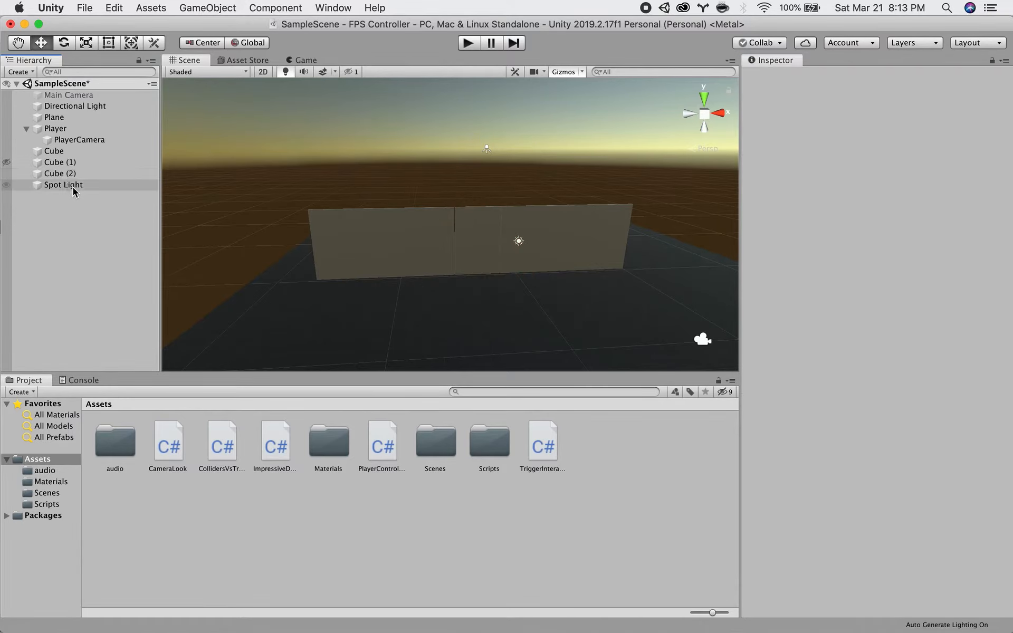
Switch to Visual Studio and replace the Update method in ImpressiveDoor.cs with an OnTriggerEnter(Collider other) method.
key(super+Tab)
click(392, 339)
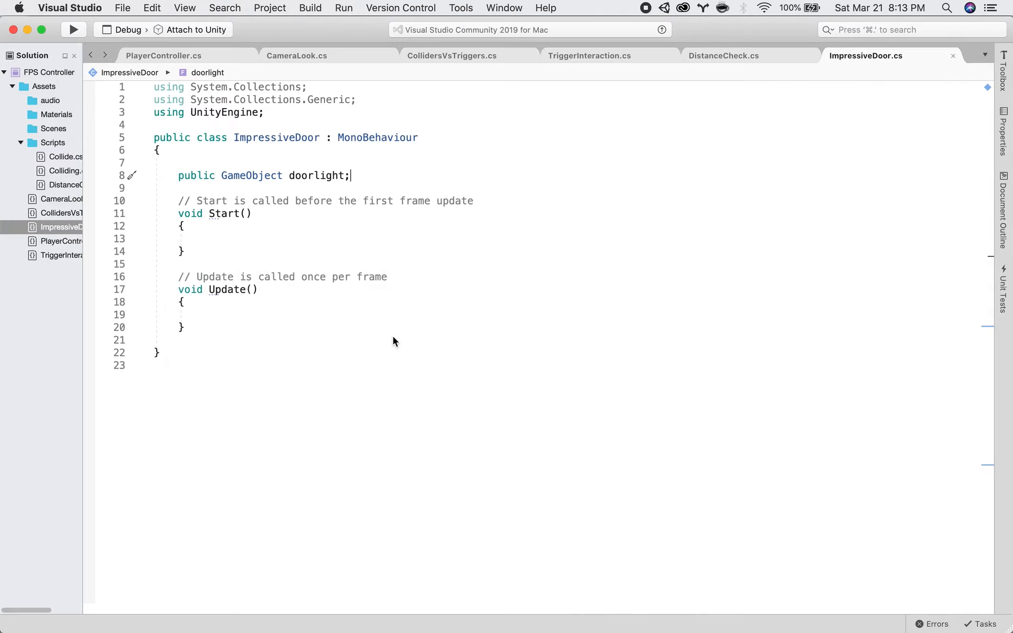
drag(193, 329, 178, 276)
key(BackSpace)
text(void)
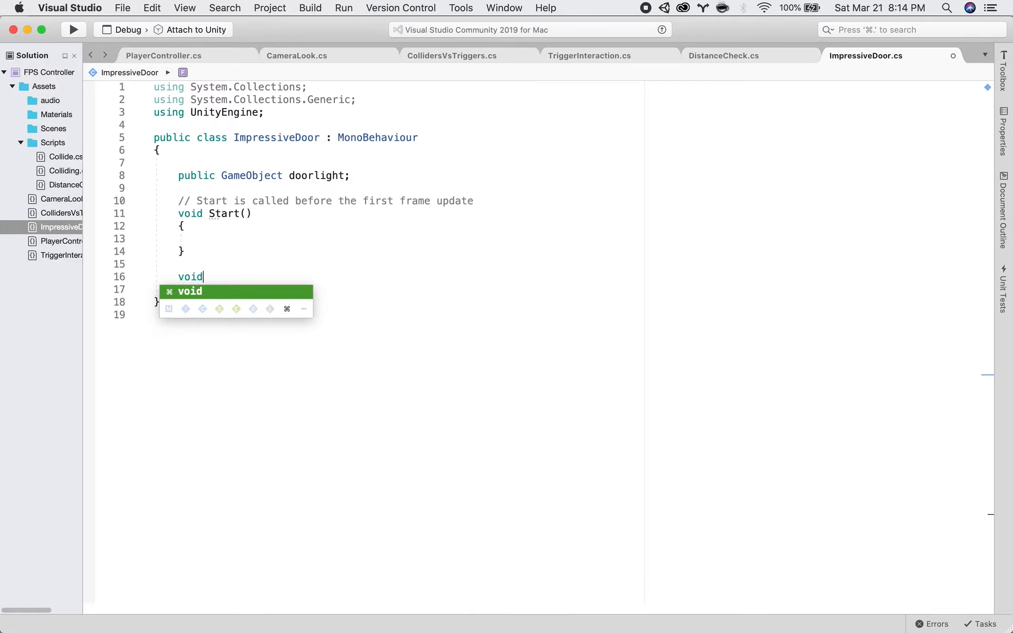
text( OnT)
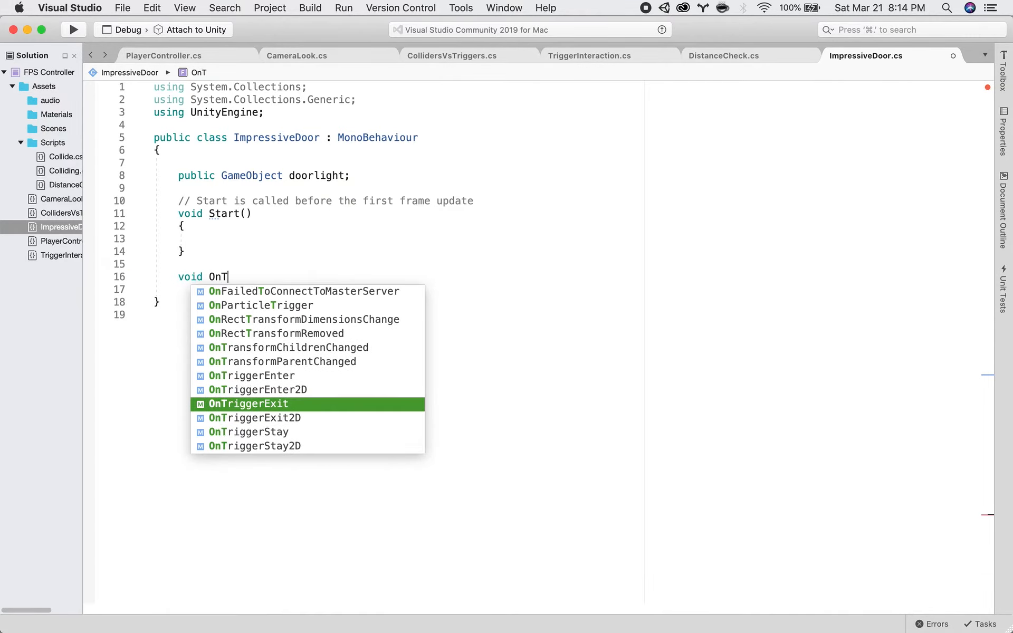
key(Up)
key(Up)
key(Return)
In OnTriggerEnter, set the intensity of doorlight's Light component to 20.
text(doorlight.)
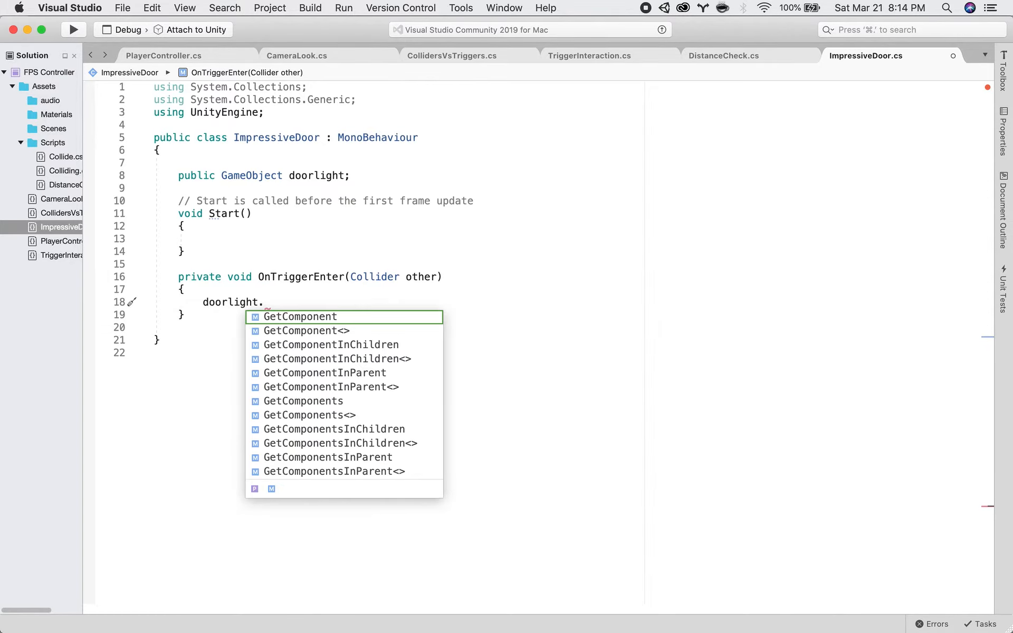
text(Get)
key(Tab)
text(<Lig)
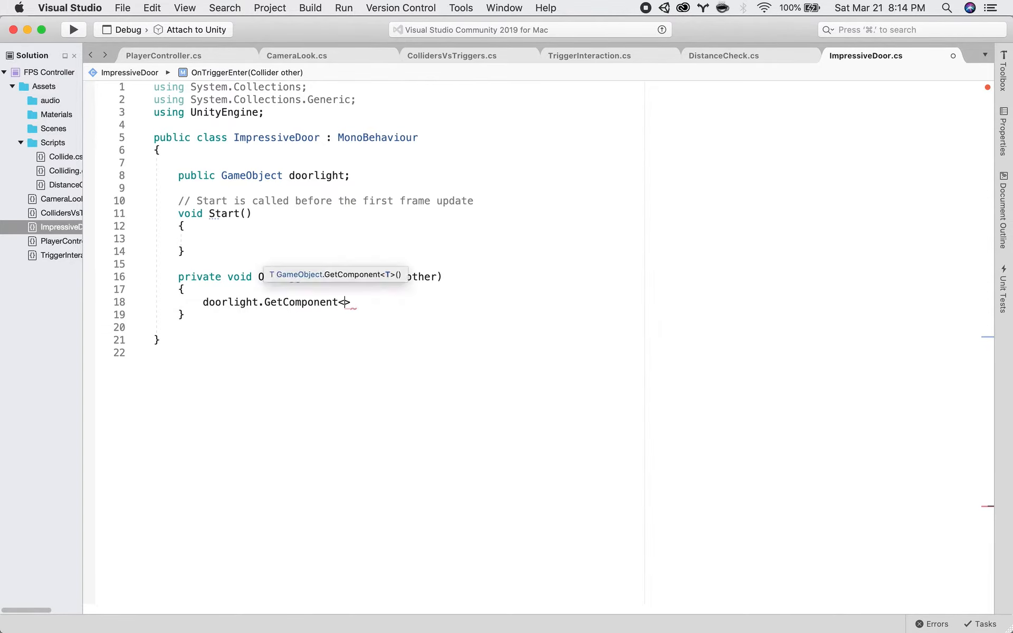
text(ht>().in)
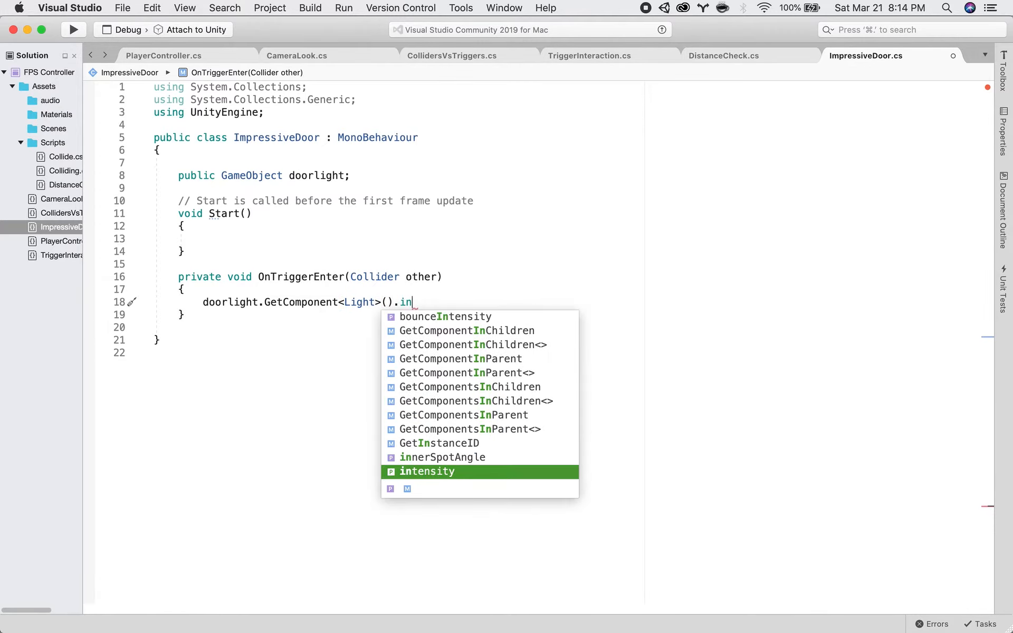
text(tensity = 20;)
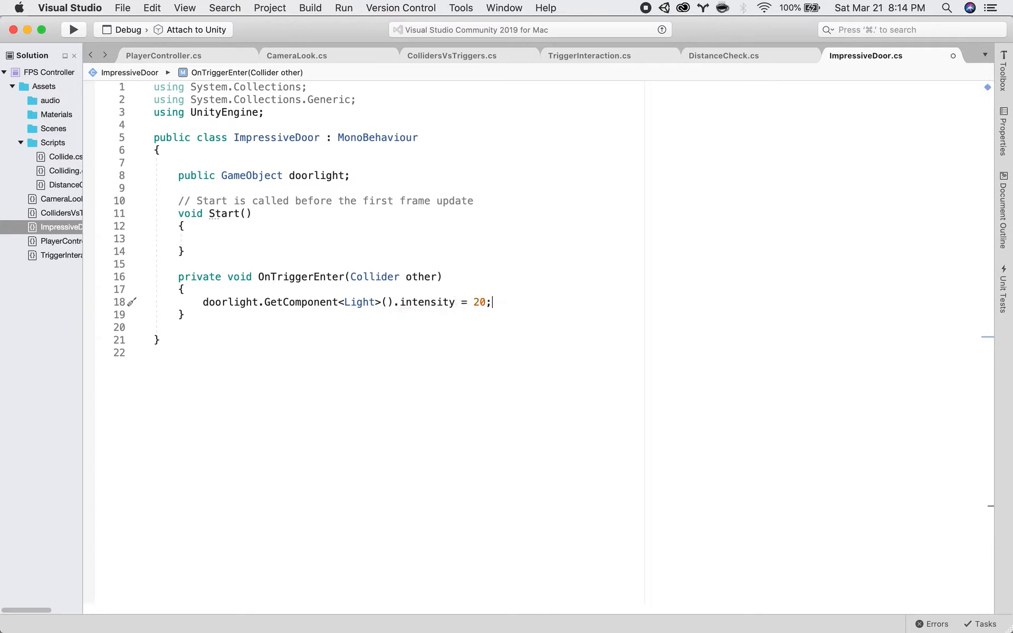
Add an OnTriggerExit(Collider other) method below OnTriggerEnter in ImpressiveDoor.cs.
key(Return)
key(Return)
text(void Ont)
key(Down)
key(Down)
key(Up)
key(Up)
key(Return)
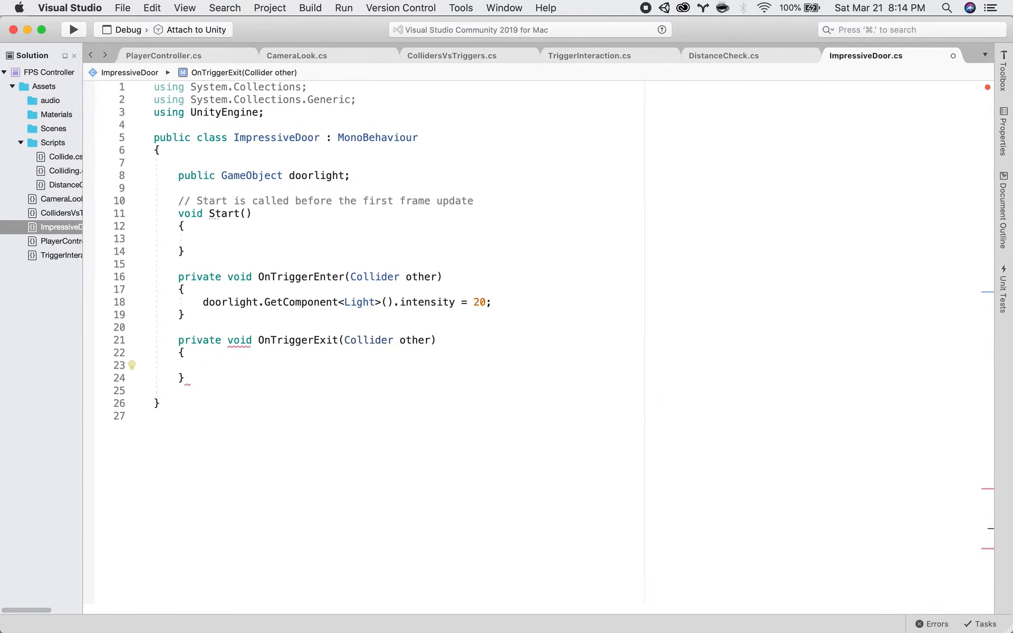
In OnTriggerExit, set the intensity of doorlight's Light component to 0 and save the script.
text(door)
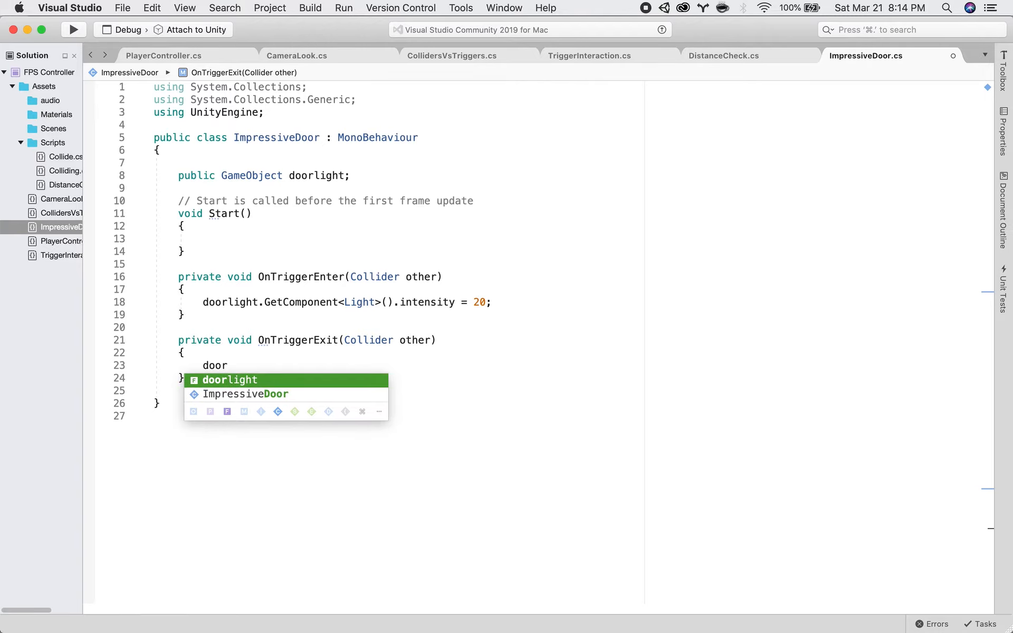
text(light.GetC)
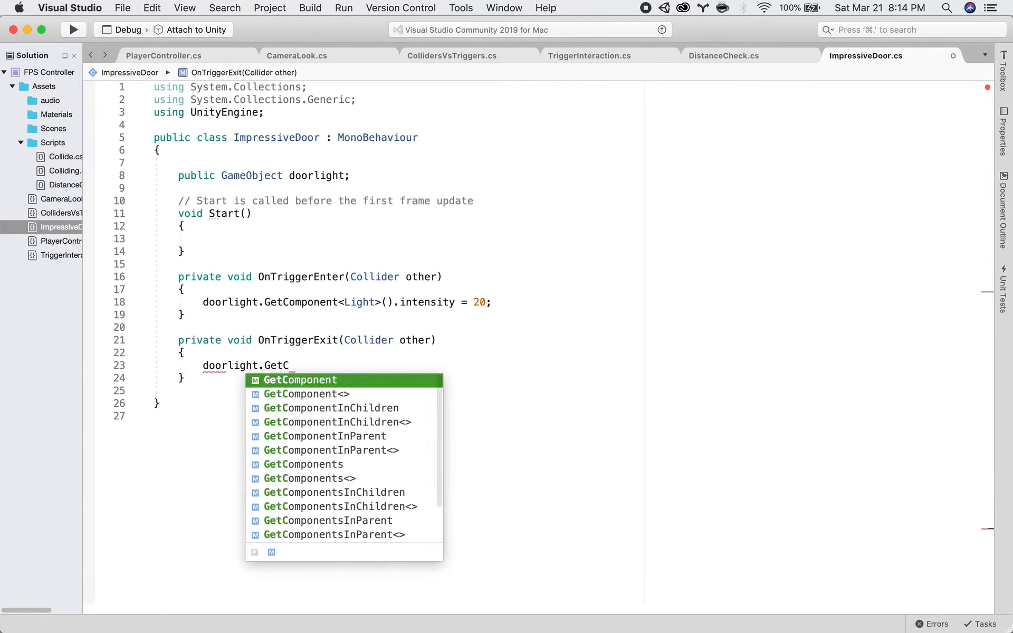
key(Return)
text(<Light>())
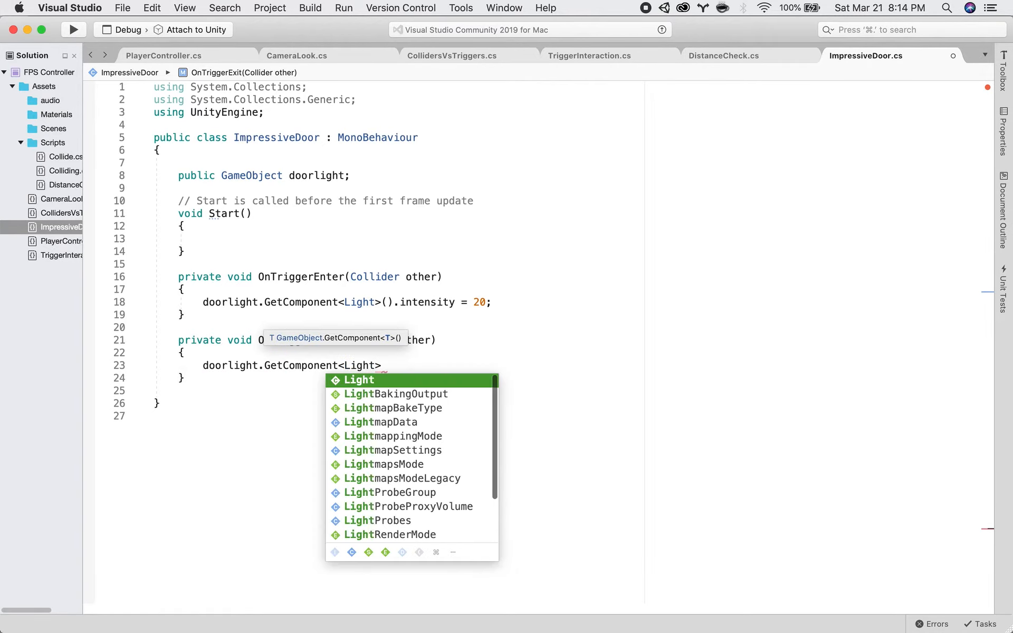
text(.in)
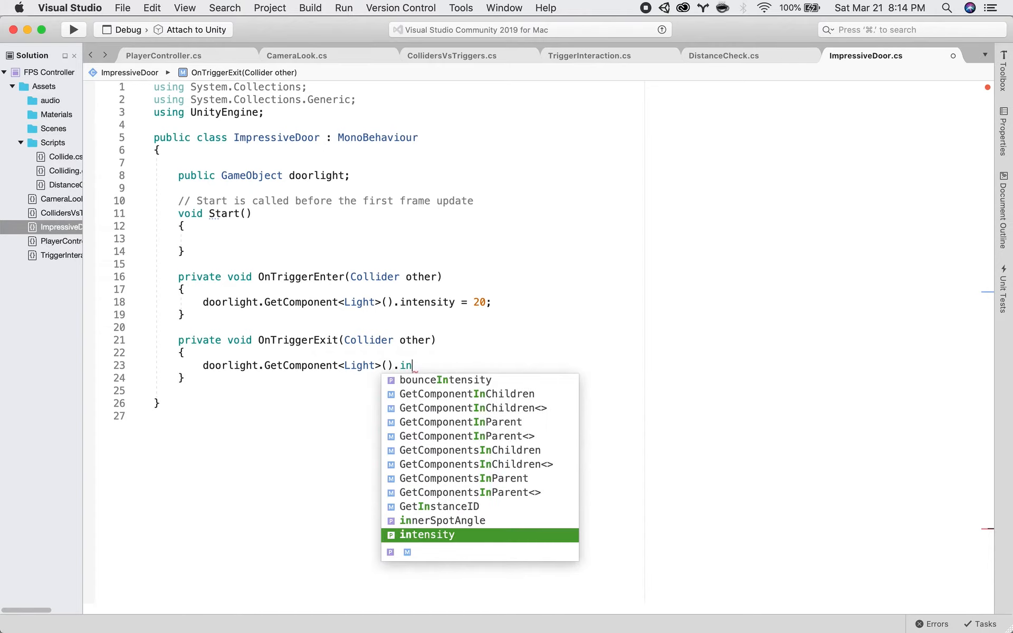
text(tensity = 0;)
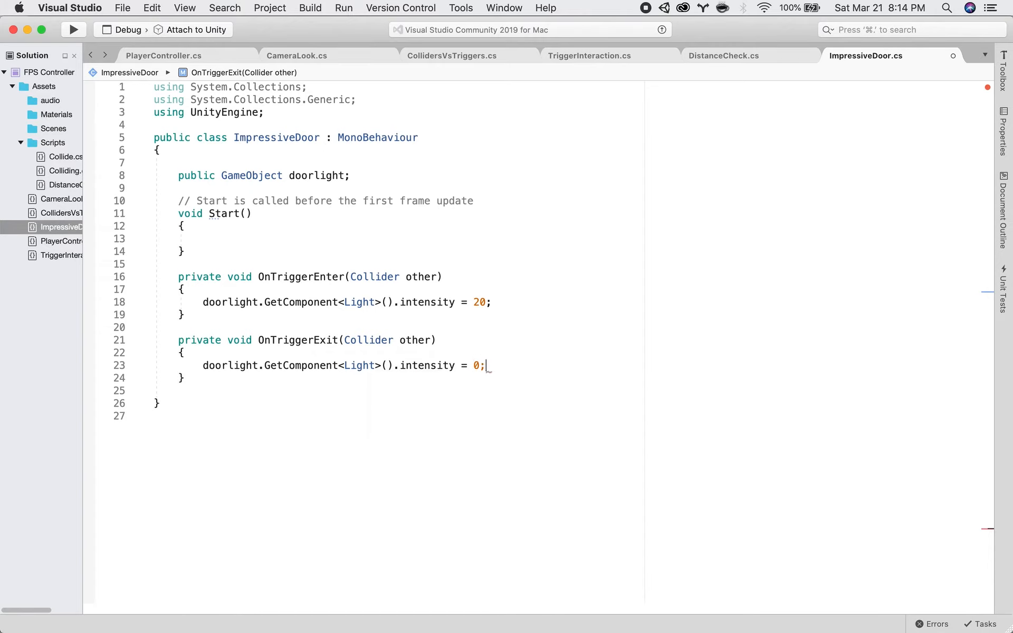
key(super+s)
Switch to Unity and play-test the scene by walking the player toward and away from the door to check the spotlight, then stop.
key(super+Tab)
key(super+Tab)
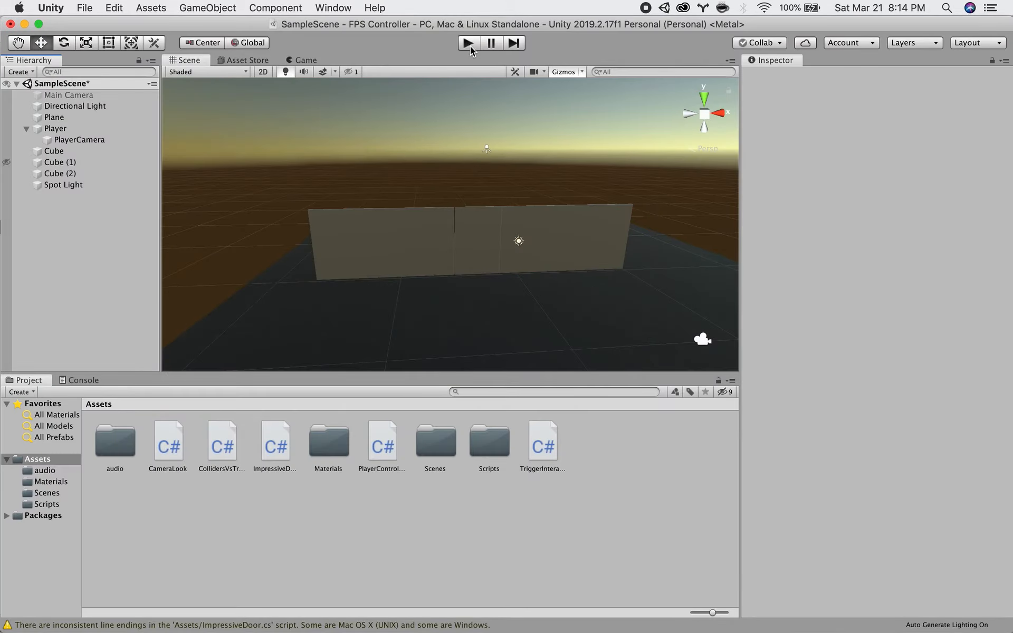
click(469, 43)
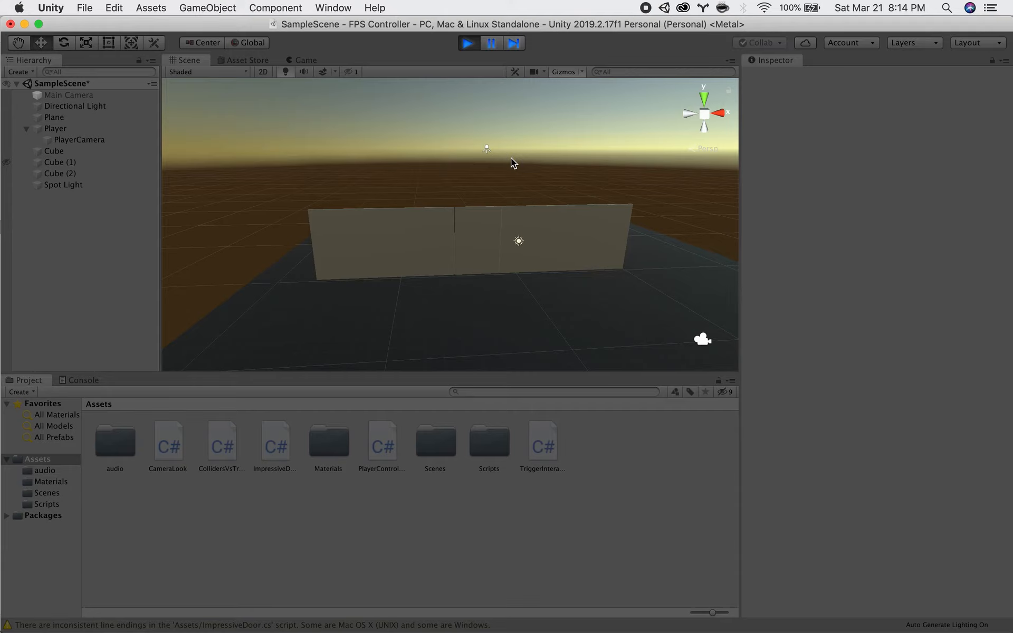
key(a)
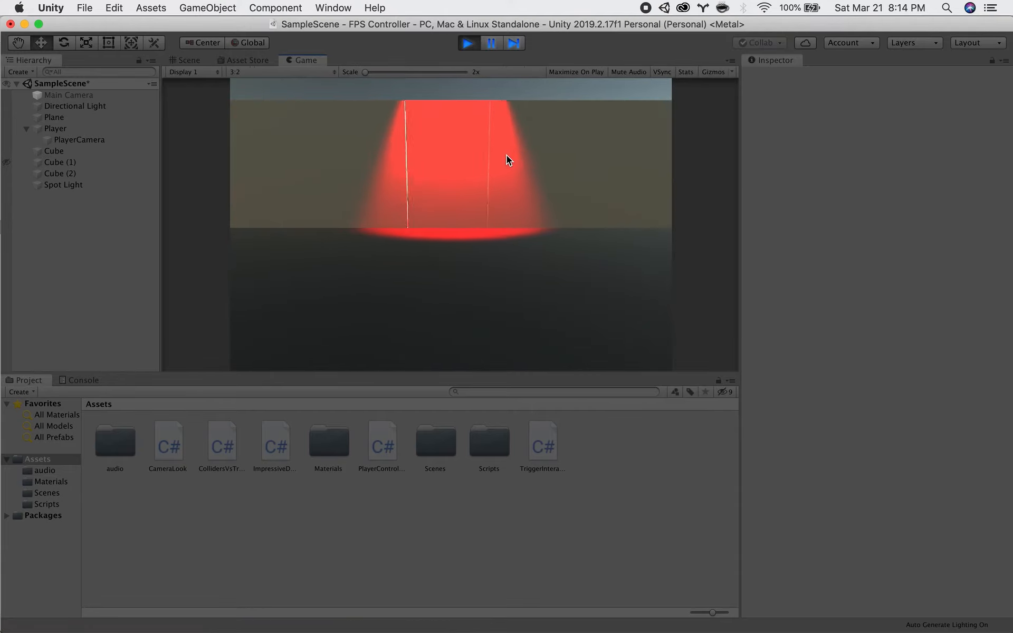
key(d)
key(w)
key(w)
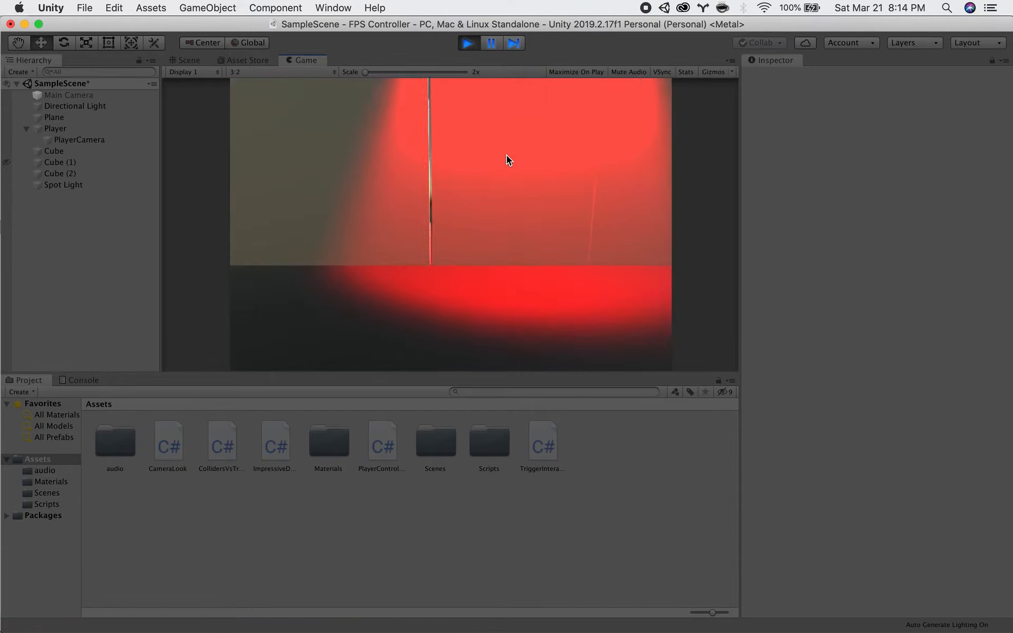
key(s)
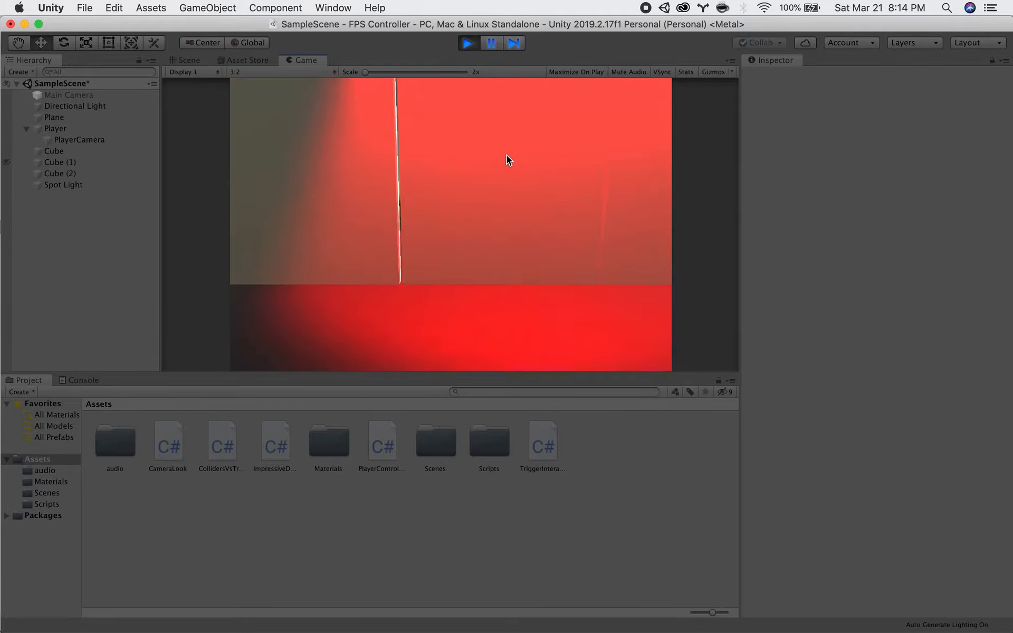
key(w)
key(s)
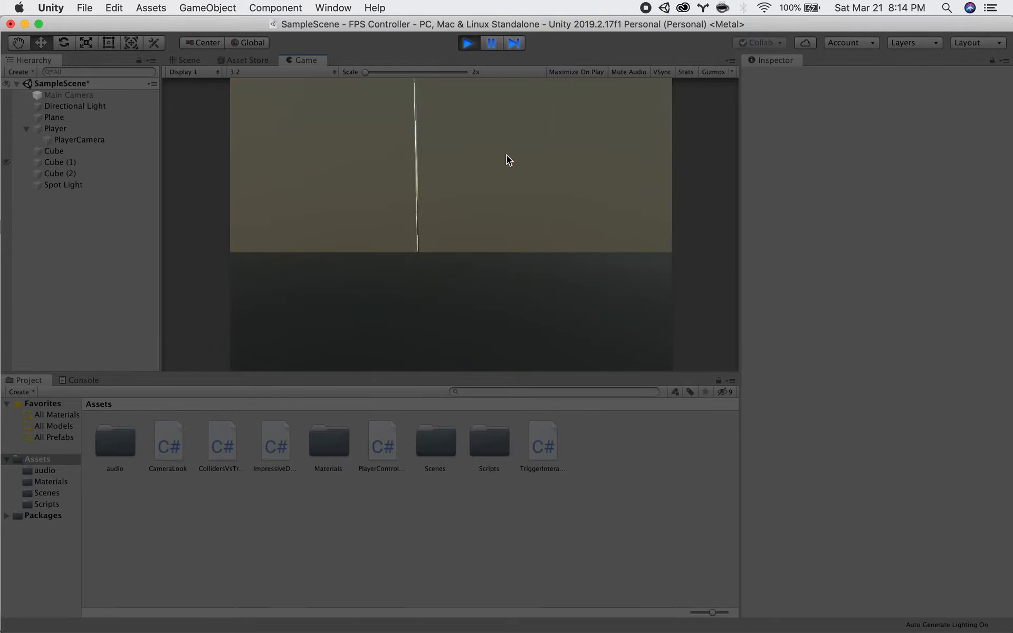
key(w)
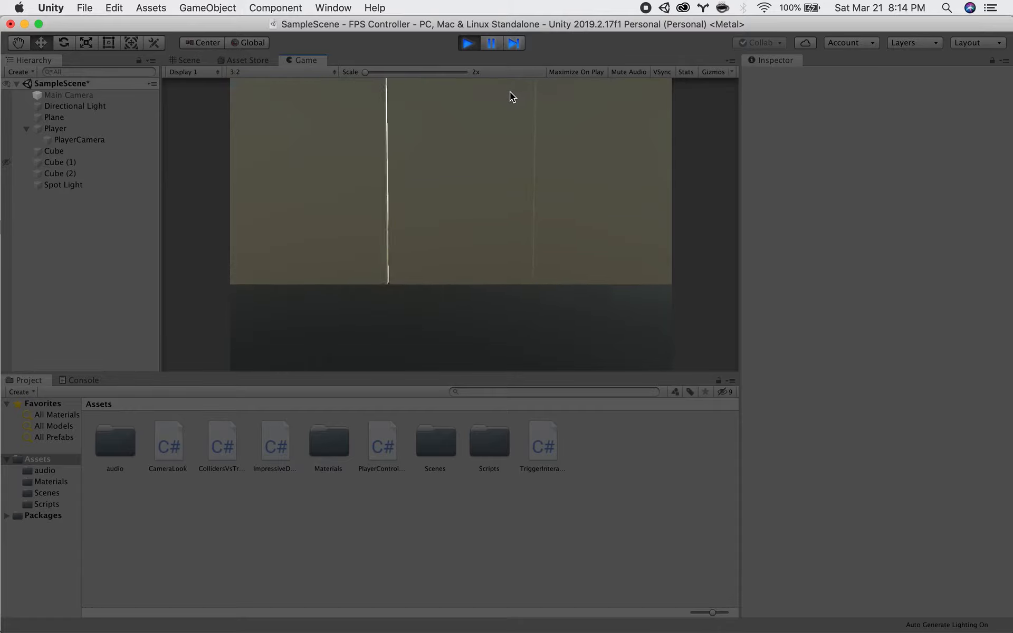
key(s)
key(w)
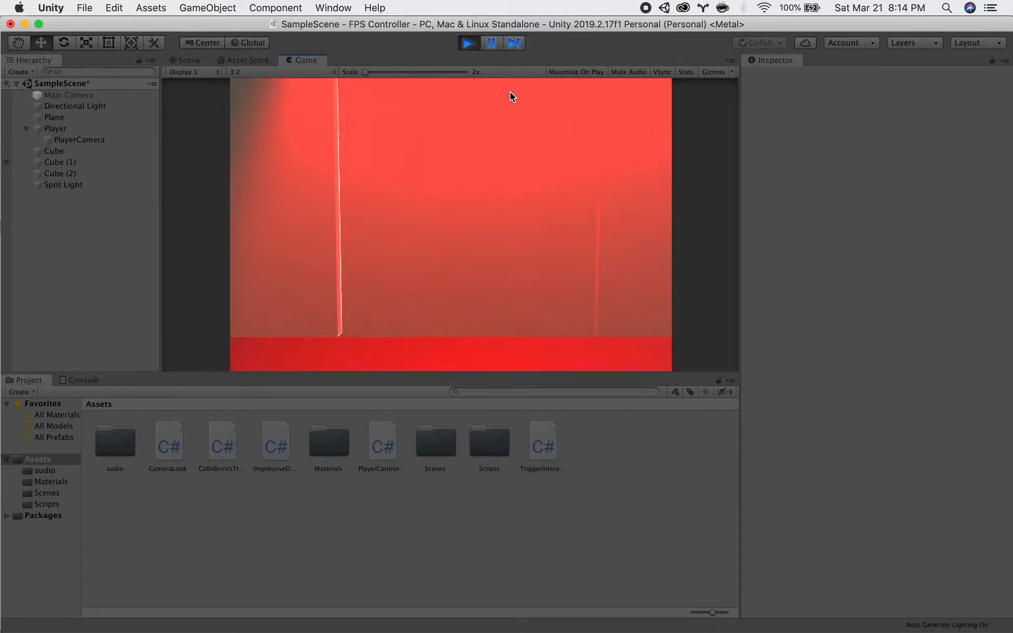
key(s)
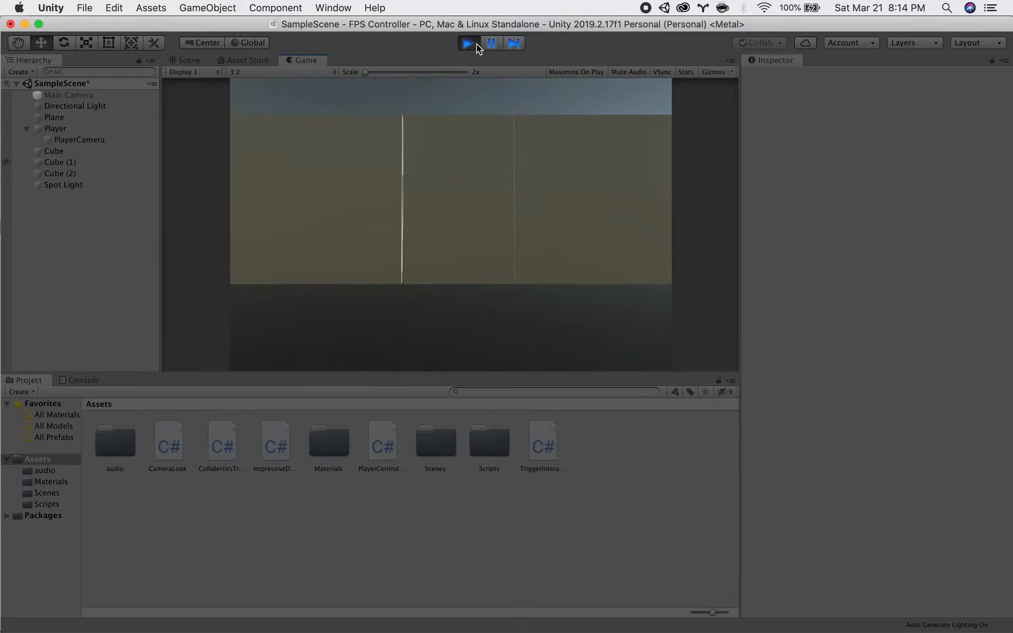
click(468, 43)
Switch to Visual Studio, add Debug.Log(other.name); at the start of OnTriggerEnter, and save the script.
key(super+Tab)
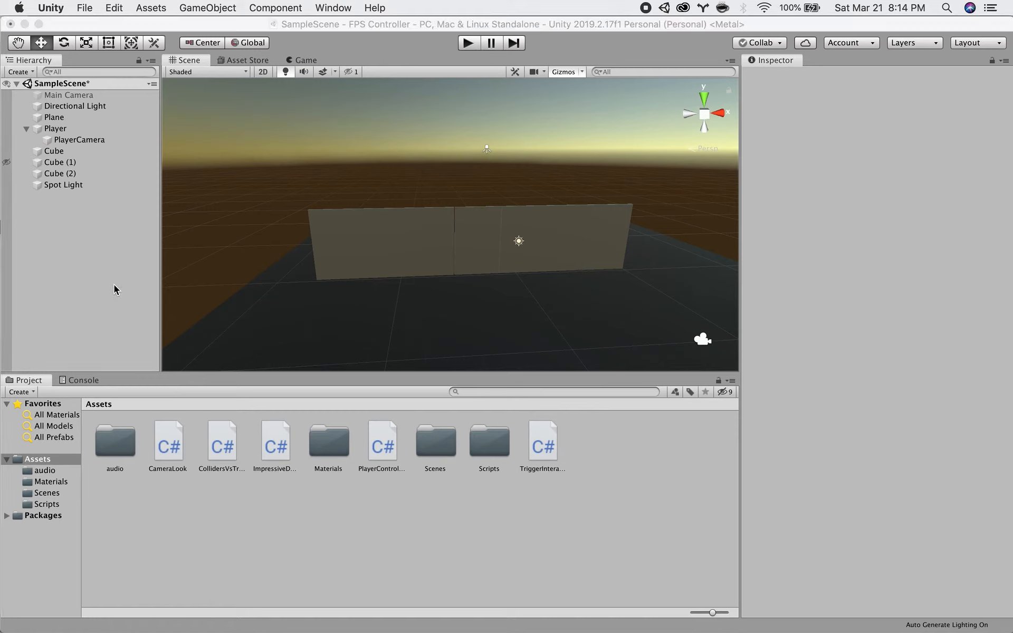
click(253, 290)
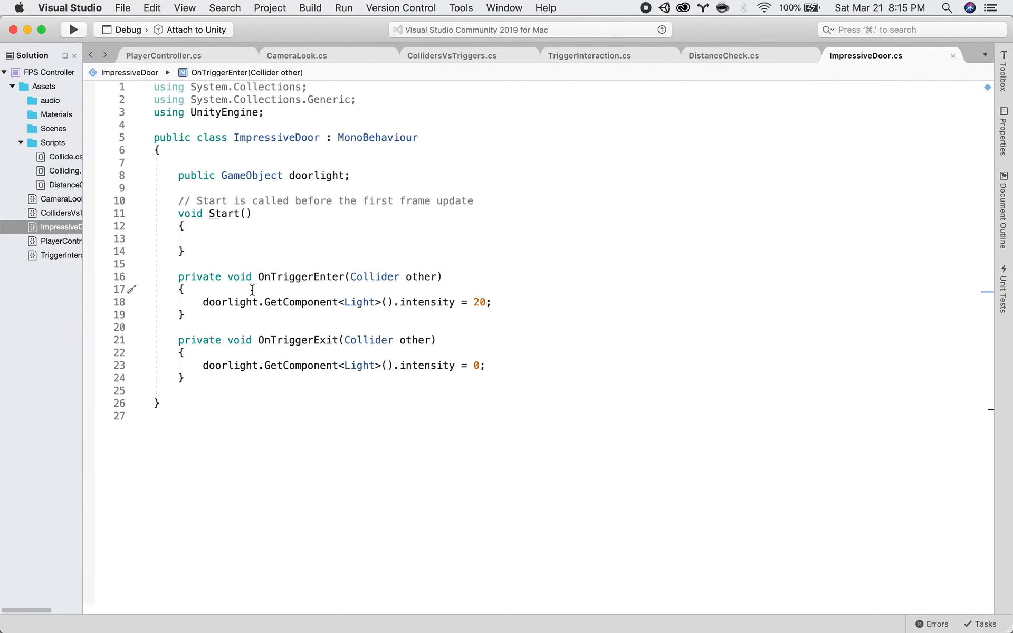
key(Return)
text(Debug.Log()
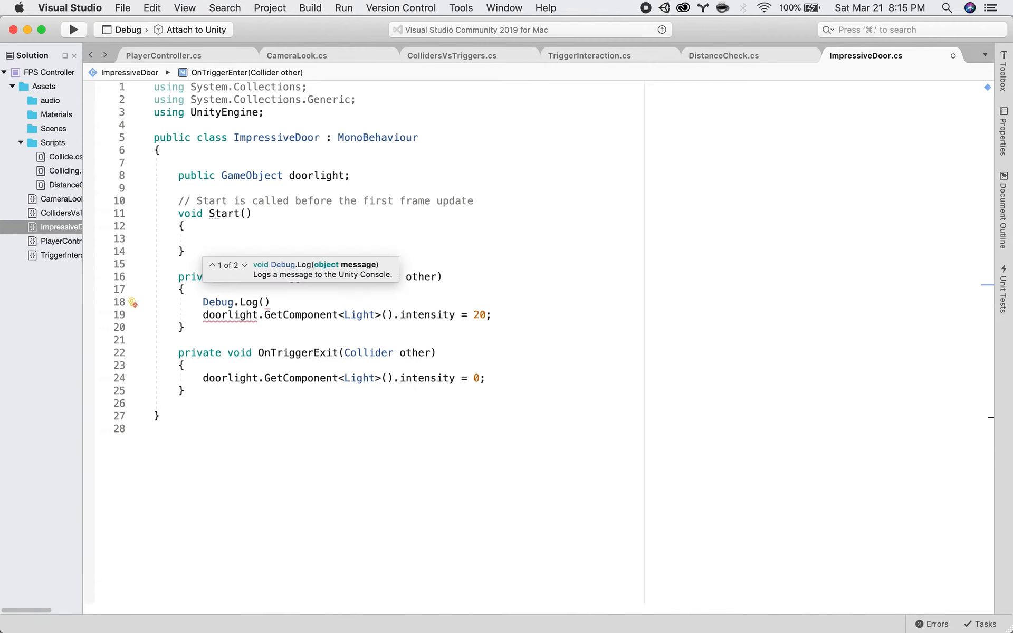
text(other.name))
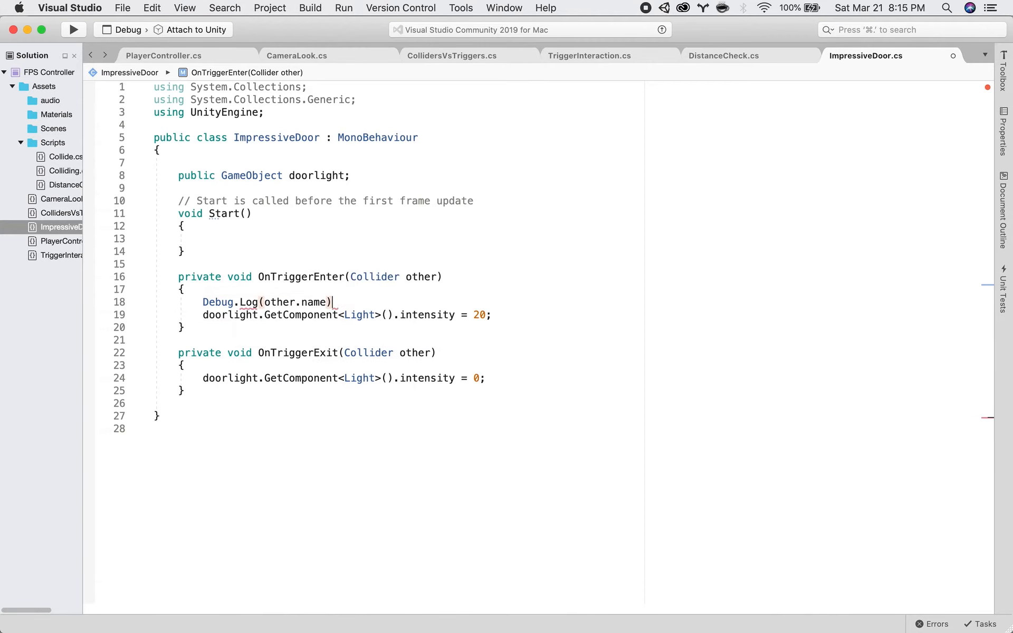
text(;)
key(super+s)
Switch to Unity and run the scene with the Console showing to check which objects enter the door's trigger, then stop.
key(super+Tab)
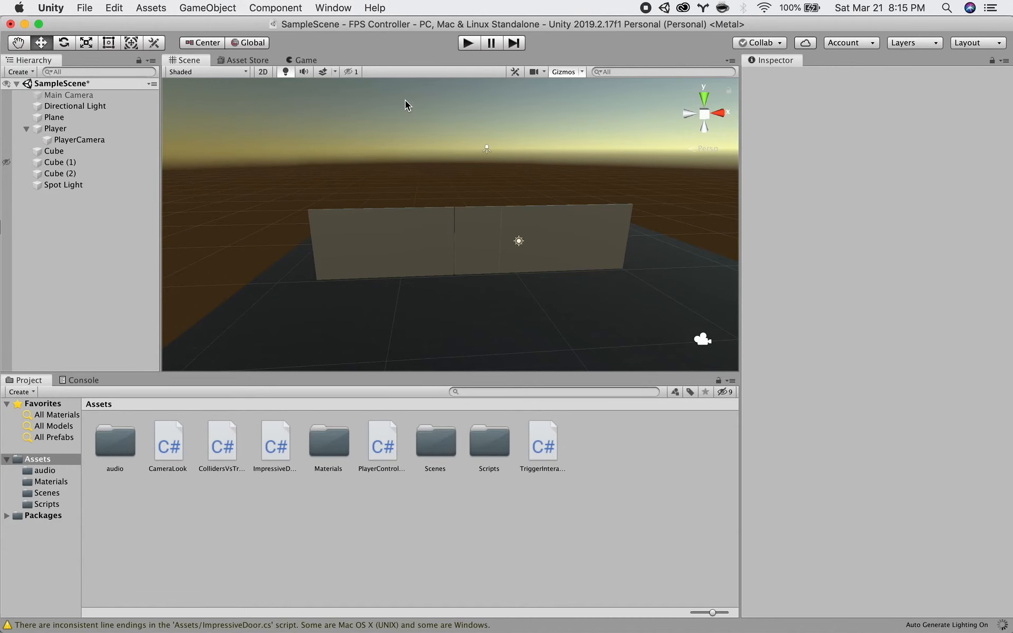
click(66, 381)
click(467, 43)
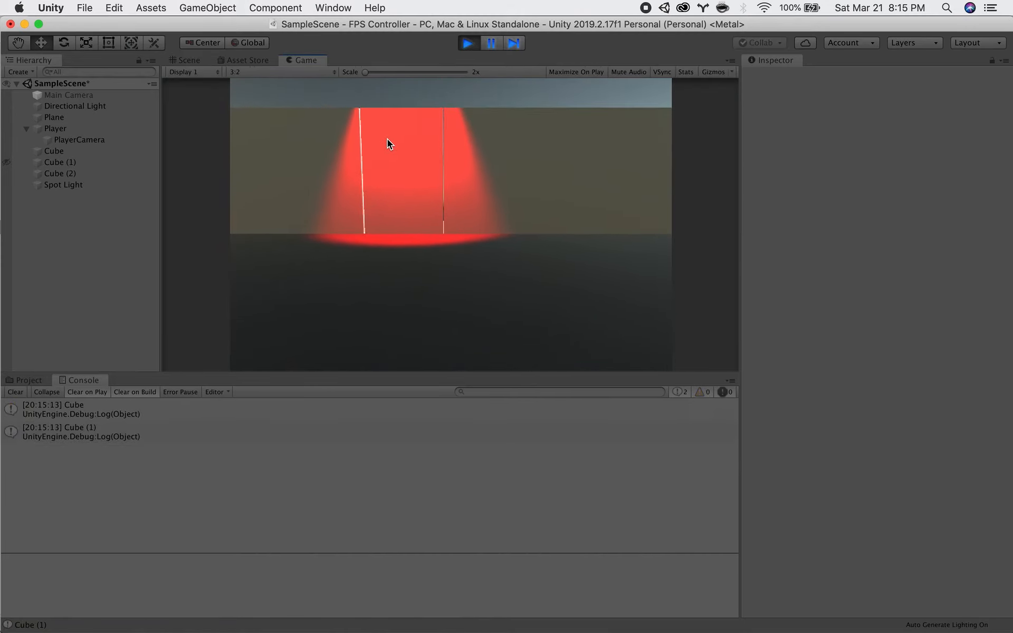
click(474, 43)
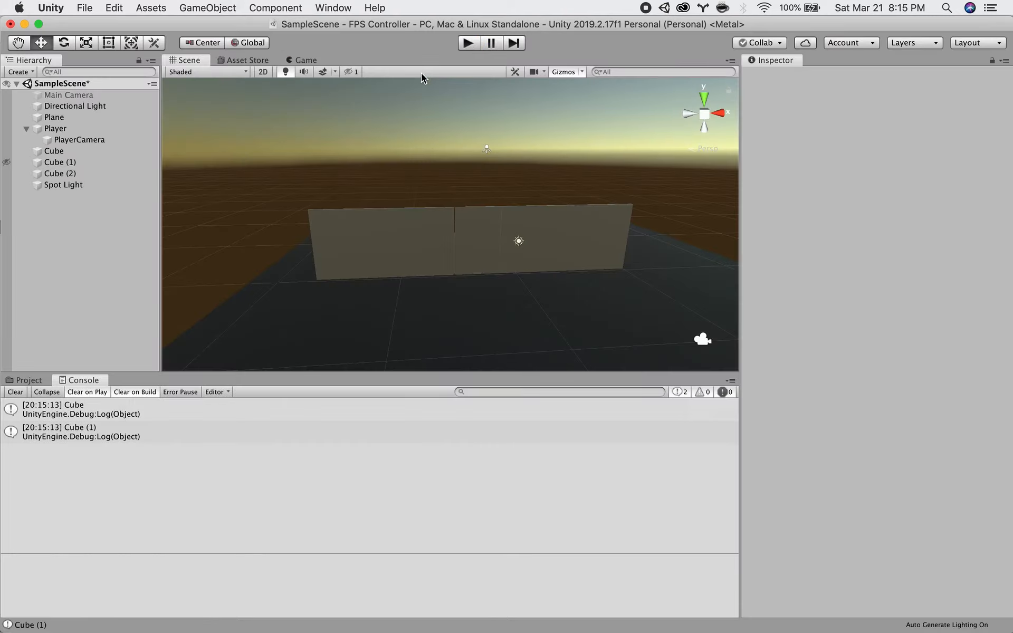
Switch to Visual Studio and replace the Debug.Log line in OnTriggerEnter with the condition if (other.name == "Player").
key(super+Tab)
shift+click(204, 306)
key(BackSpace)
text((other.)
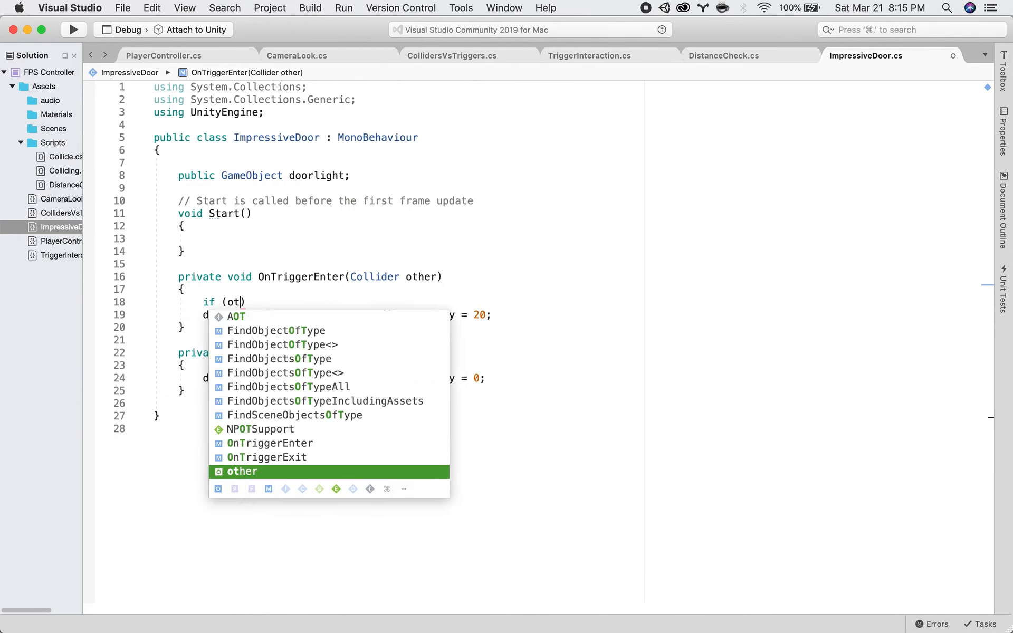
text(name )
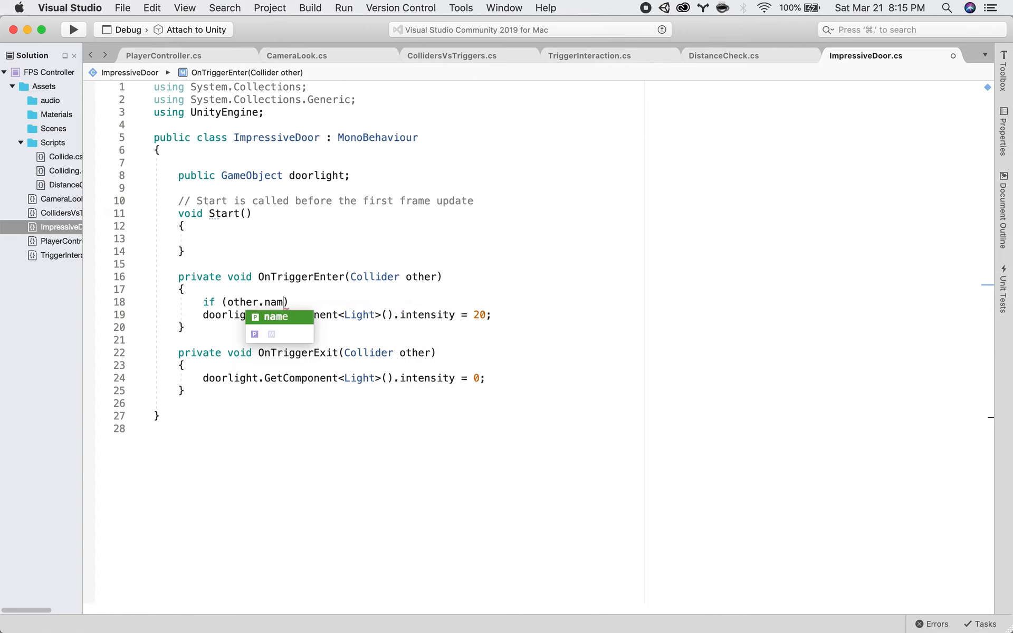
text(== P)
key(BackSpace)
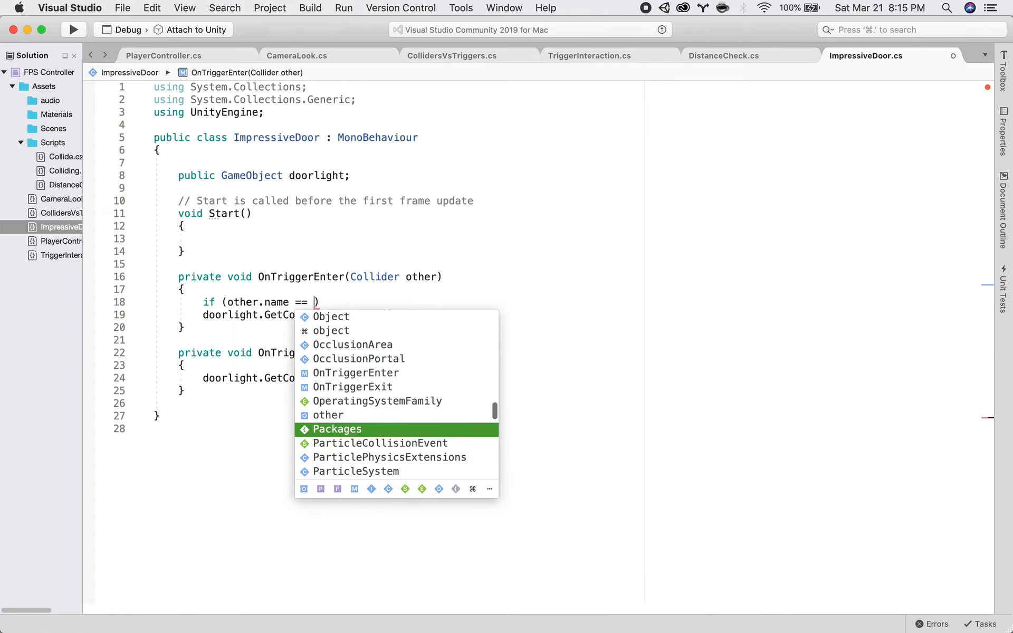
text(")
key(super+z)
text(Pa)
text(layer)
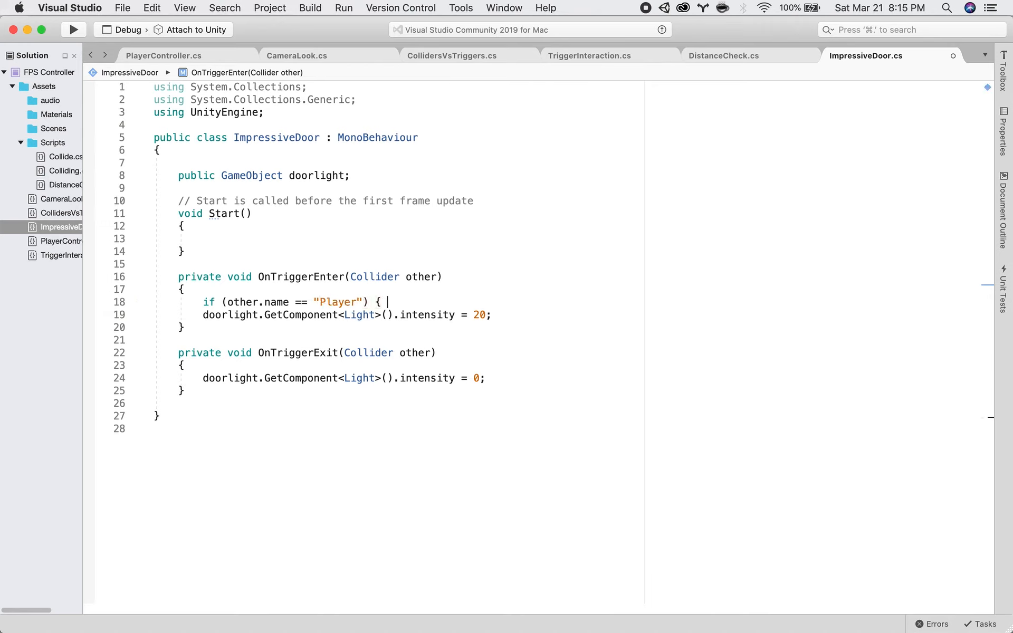
Enclose the intensity = 20 line in the if block, check the Player object's name in Unity, and save the script.
key(super+Right)
key(Return)
text(})
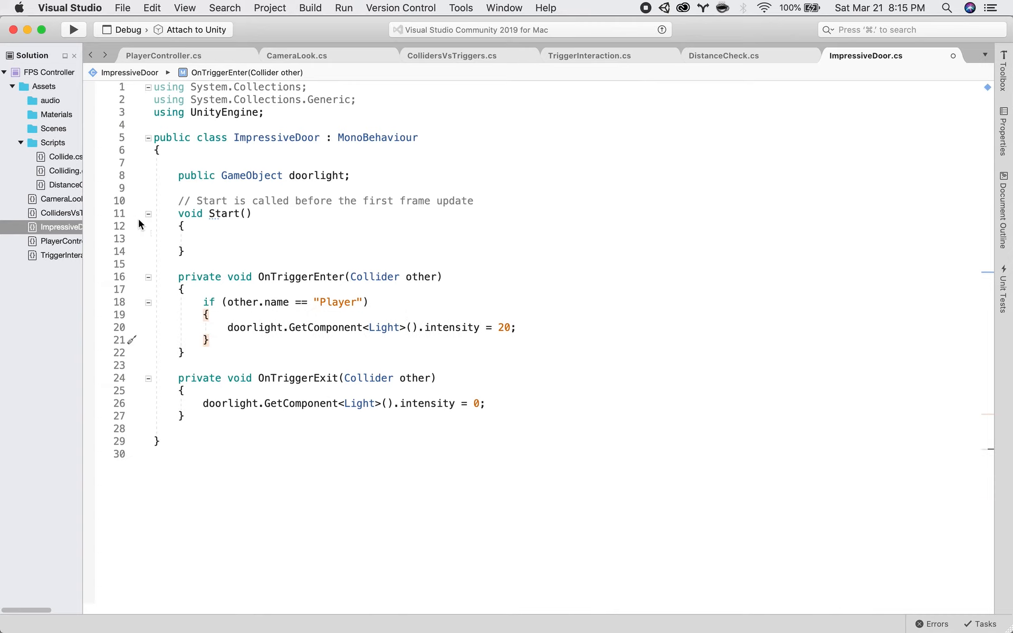
key(super+Tab)
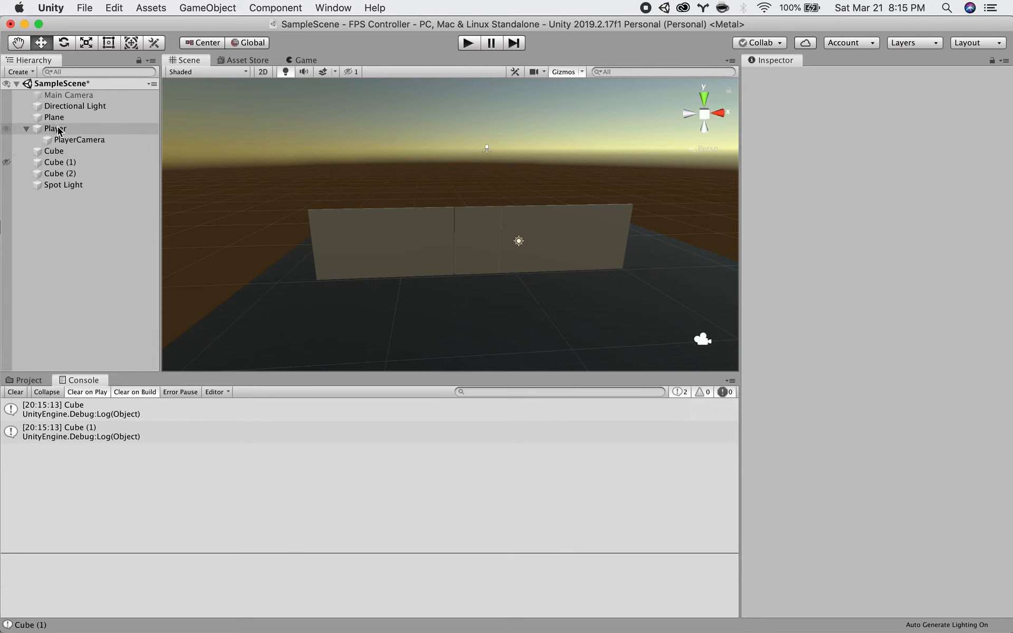
key(super+Tab)
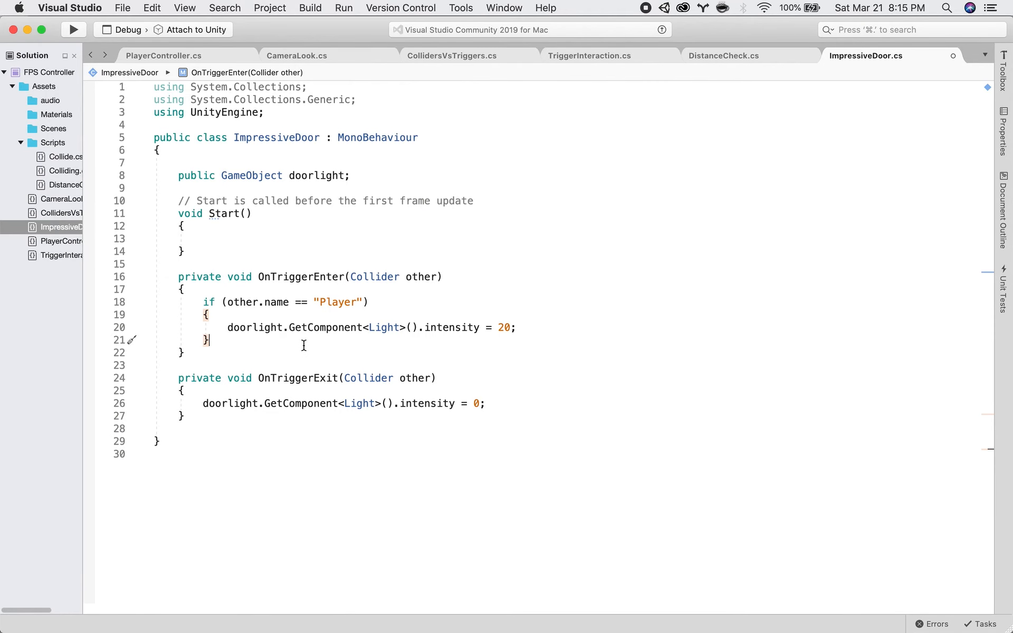
key(super+s)
Switch to Unity and play-test the scene, walking the player toward the door to check the spotlight trigger.
key(super+Tab)
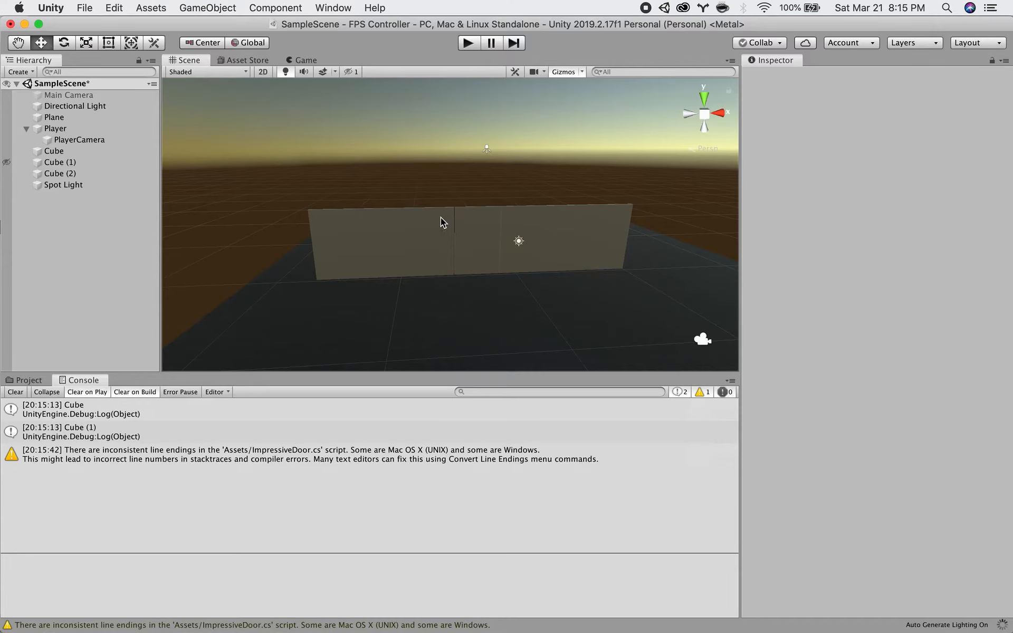
click(469, 43)
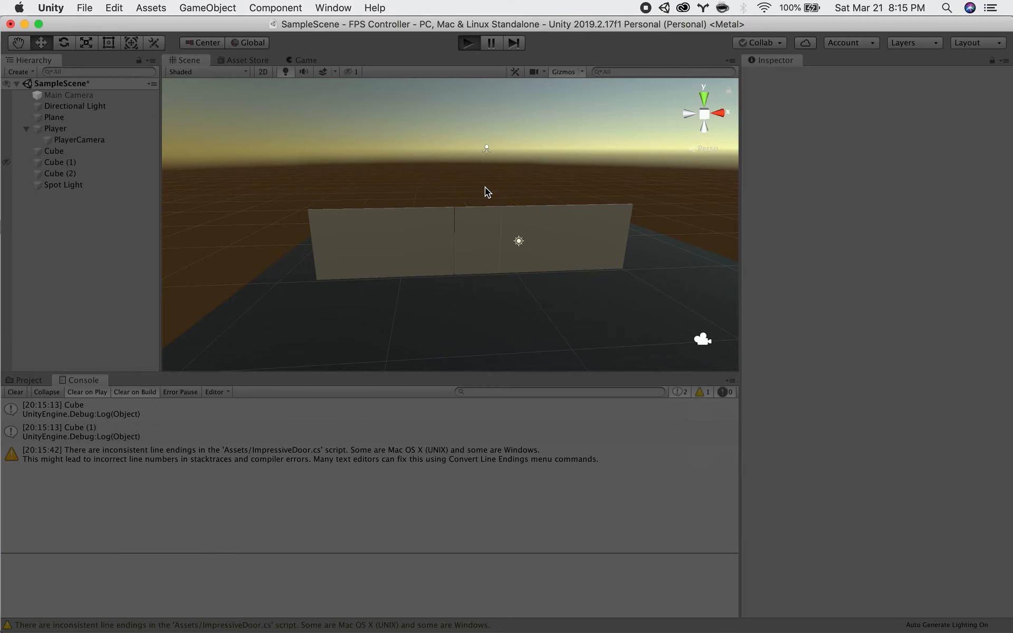
key(a)
key(d)
key(w)
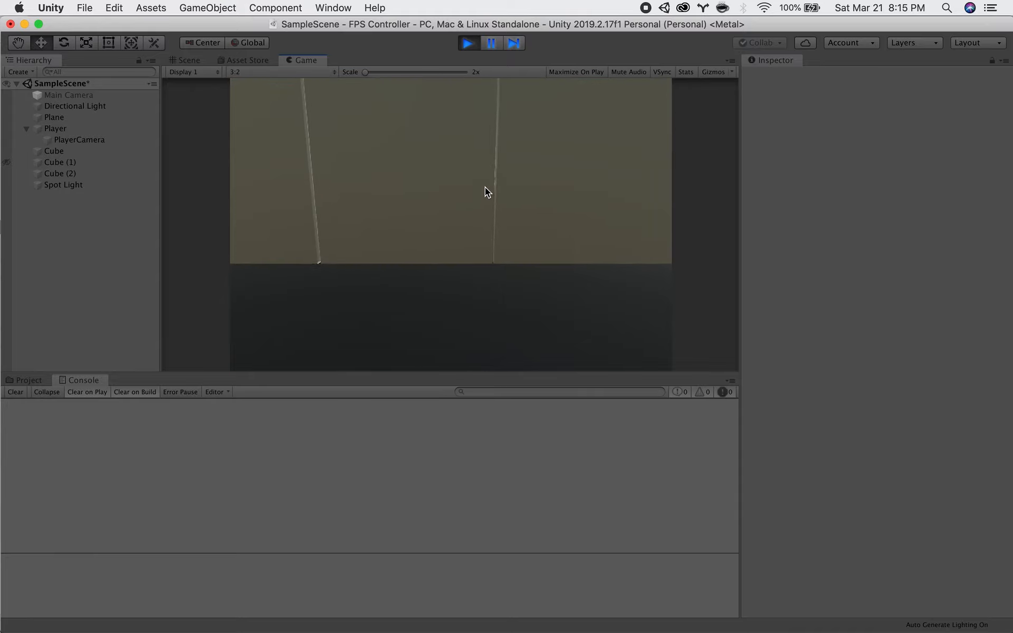